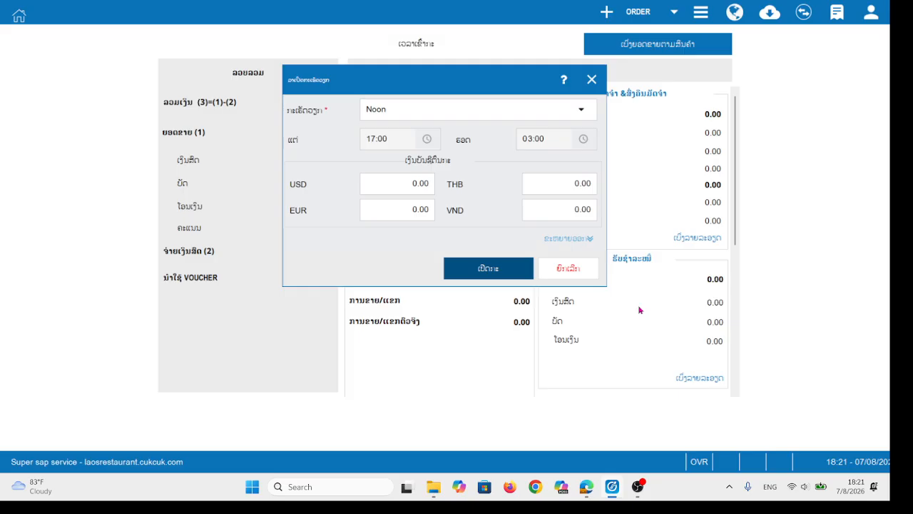
Open the Noon work shift with zero opening cash in every currency and show the table map
click(472, 269)
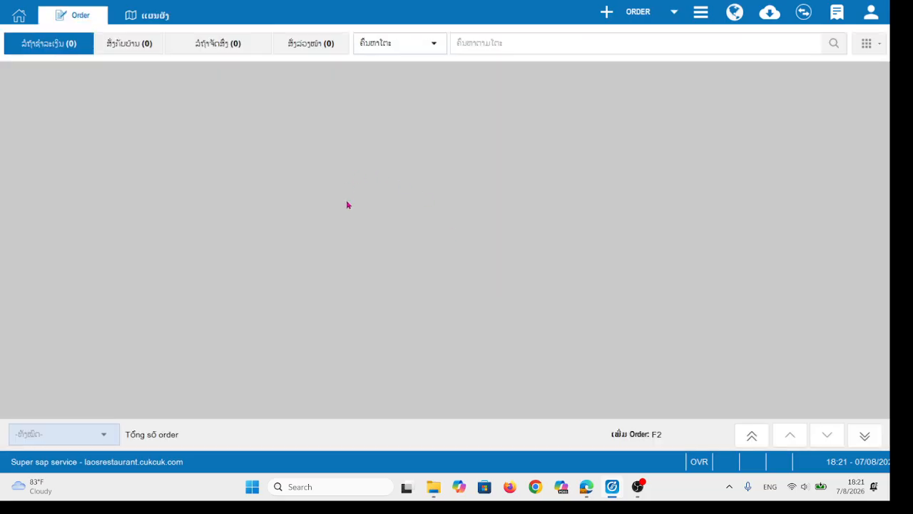
click(152, 14)
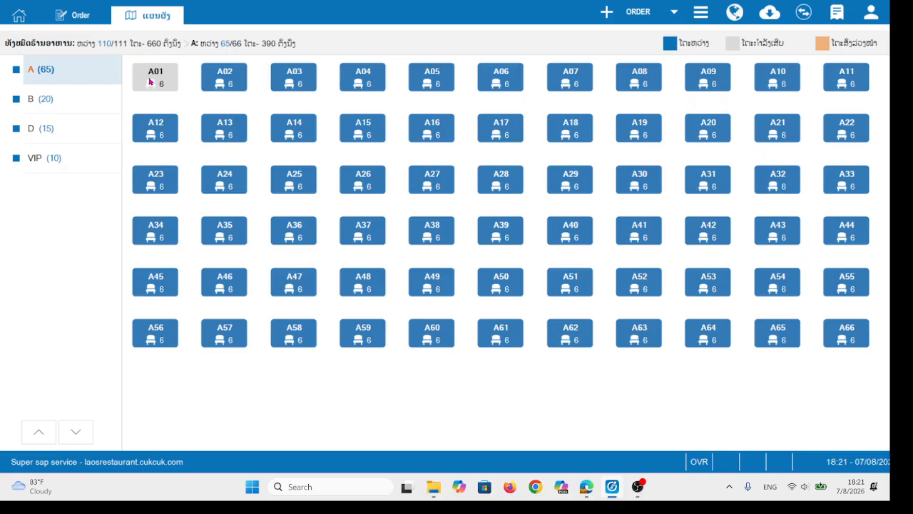
click(871, 12)
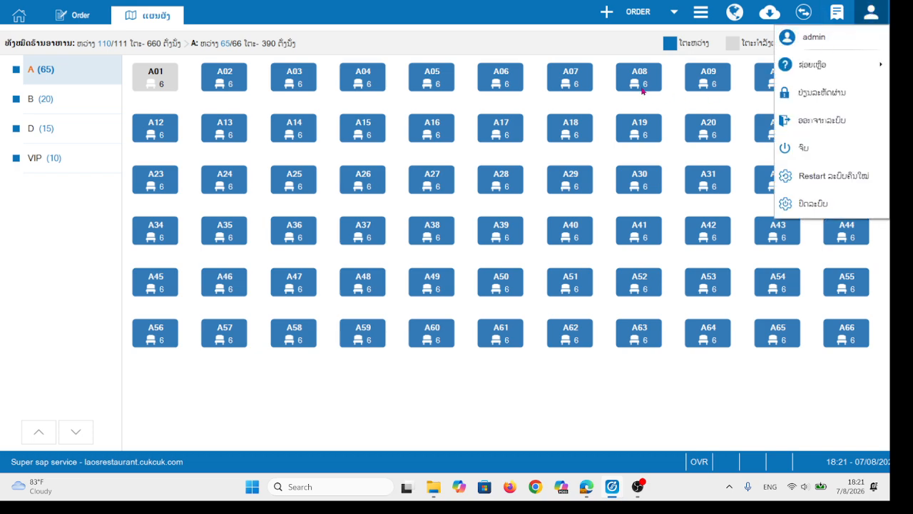
click(538, 20)
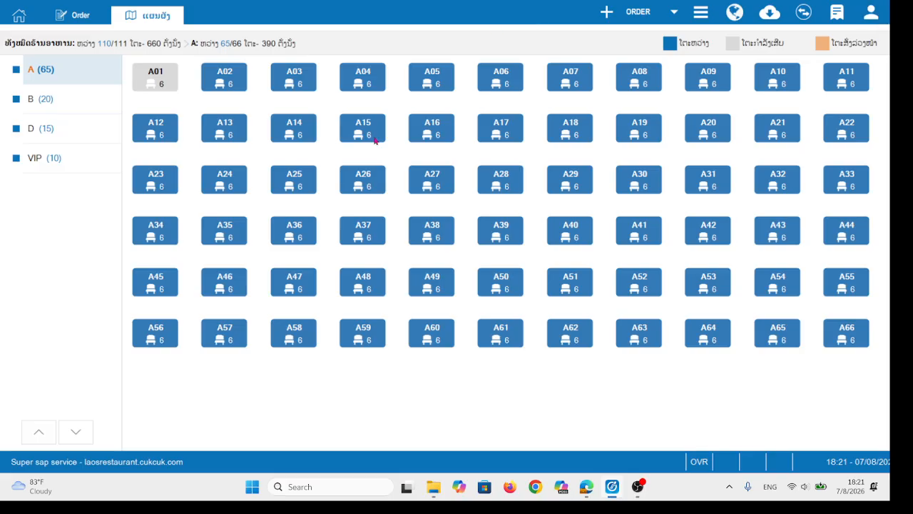
Start an order for table A13 and add the Daiginjo-kinokuniya bunzaemon kuro black 1800ml sake from the drinks menu
click(209, 130)
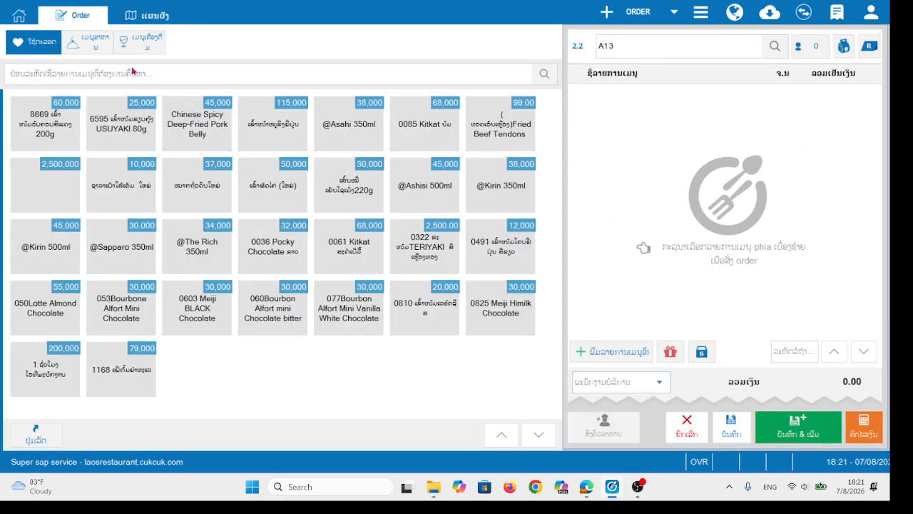
click(142, 45)
click(230, 127)
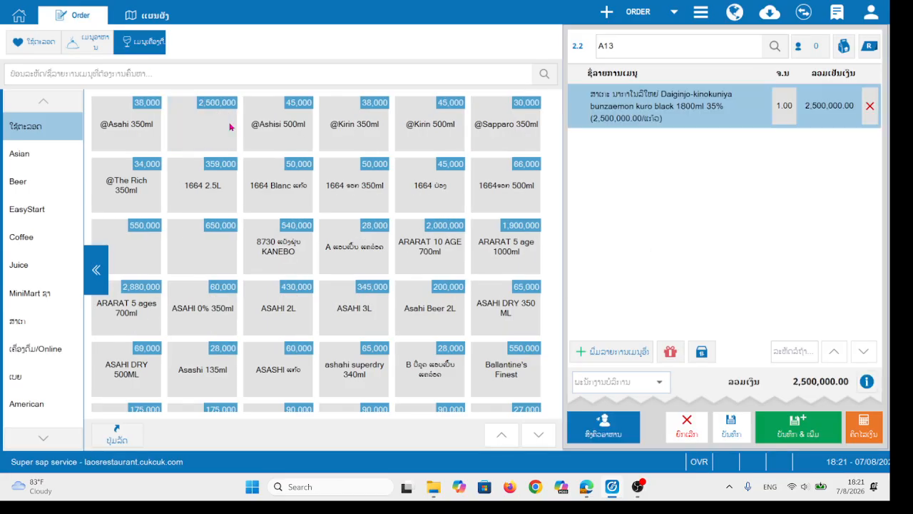
Add food items 0491, 050Lotte Almond Chocolate and 053Bourbone Alfort Mini Chocolate to the A13 order and proceed to its bill
click(91, 41)
click(194, 251)
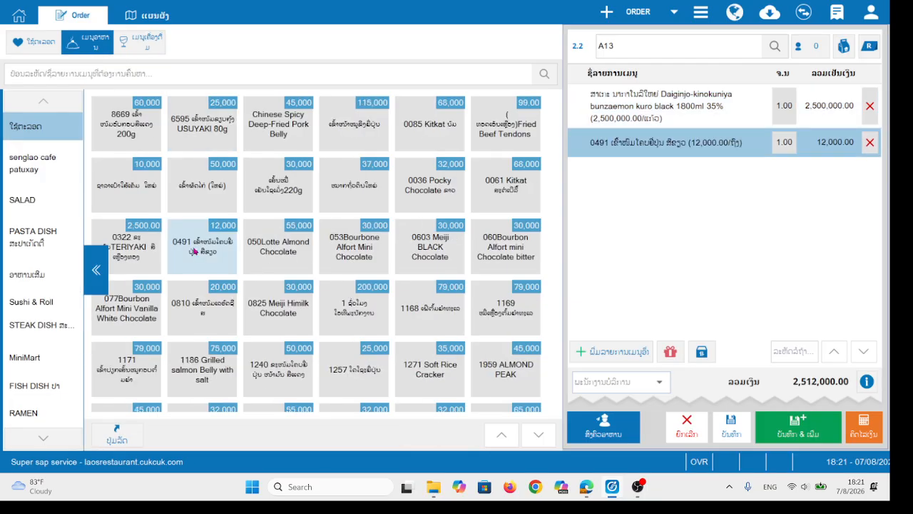
click(283, 262)
click(351, 278)
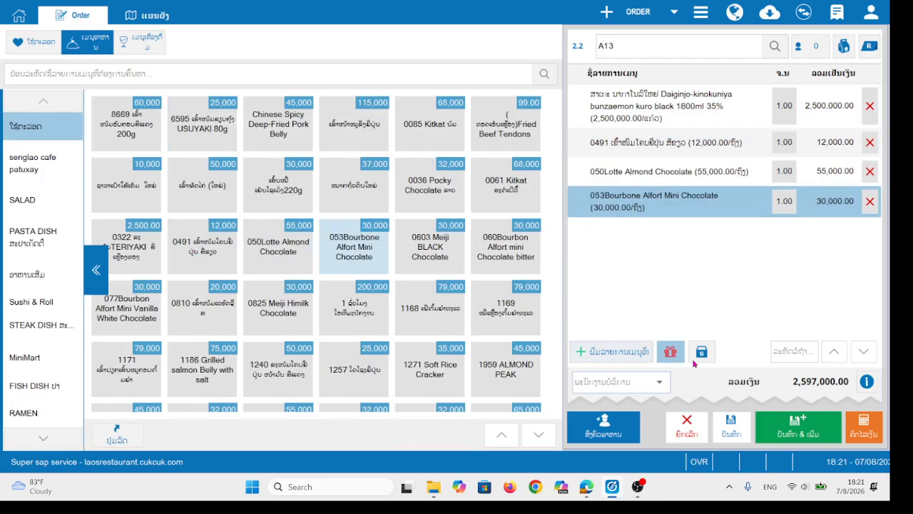
click(867, 431)
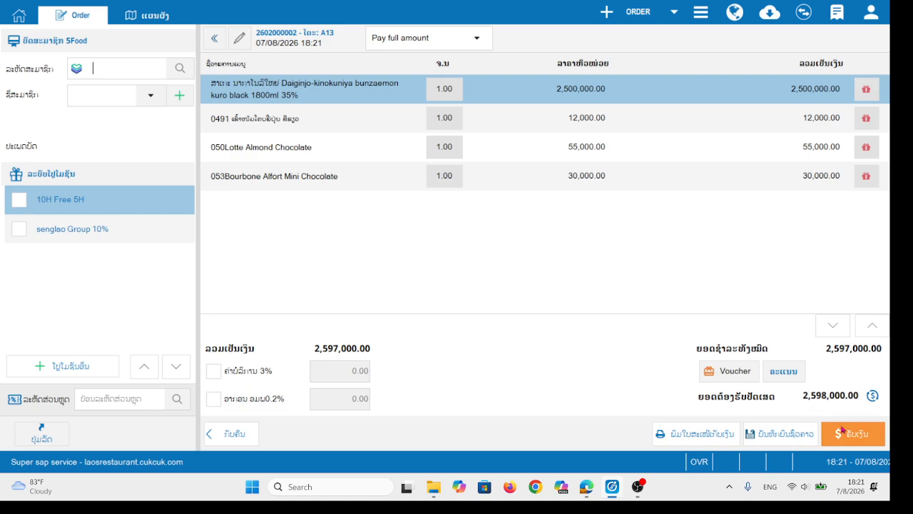
Try applying the 0.2% tax and the 3% service charge to the A13 bill, and clear both
click(213, 398)
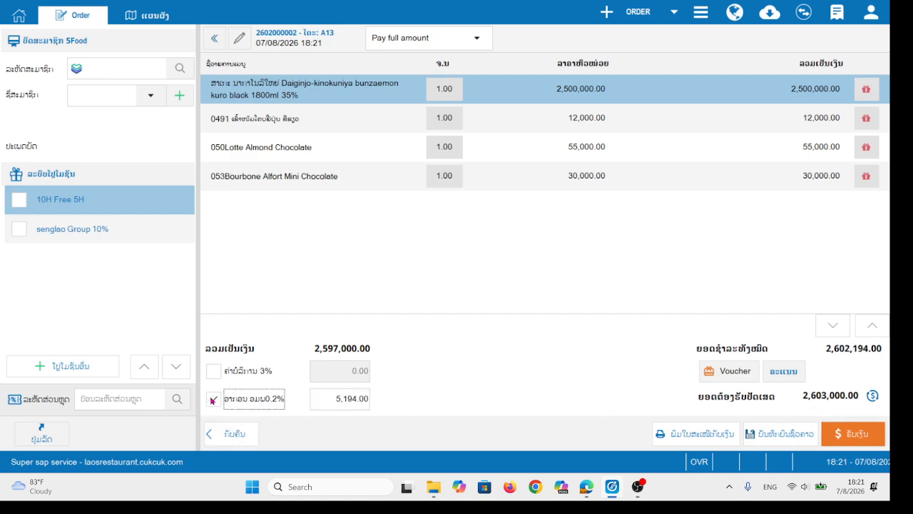
click(212, 373)
click(212, 401)
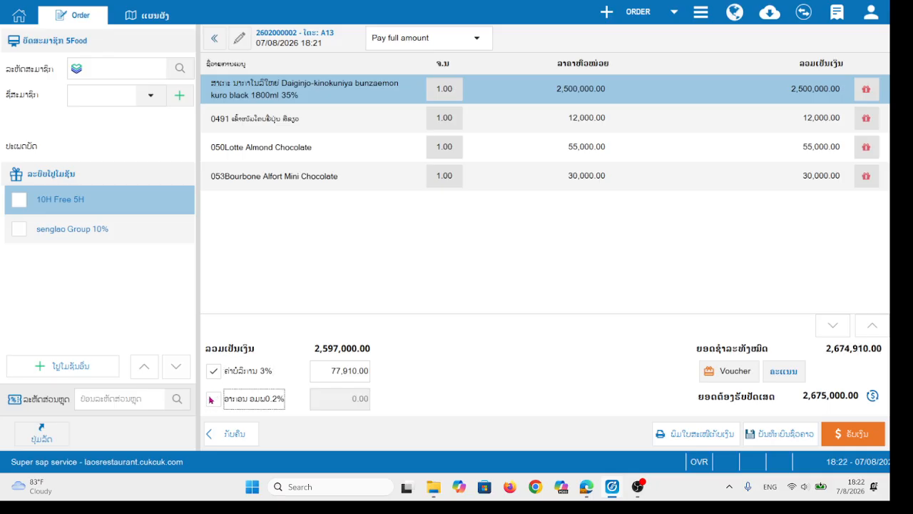
click(213, 372)
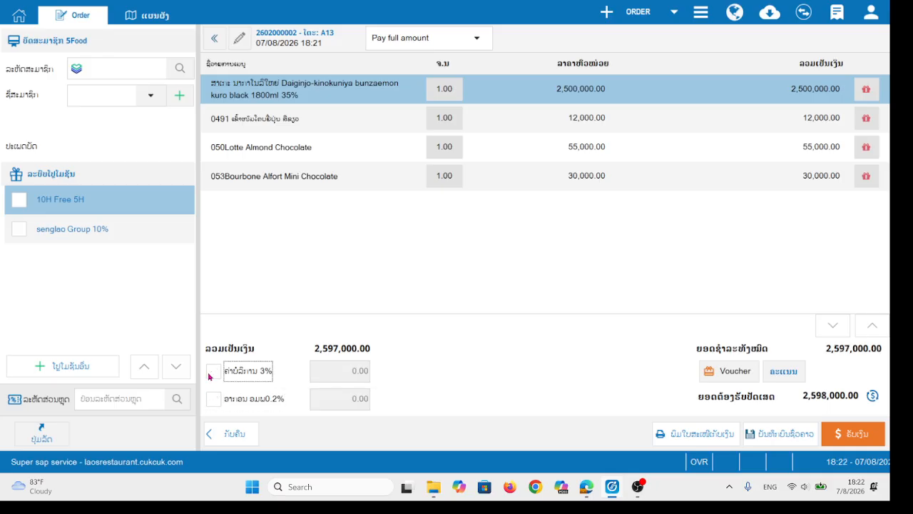
Begin collecting payment for the A13 bill and record 200,000 paid through BCEL (Food Panda)
click(853, 433)
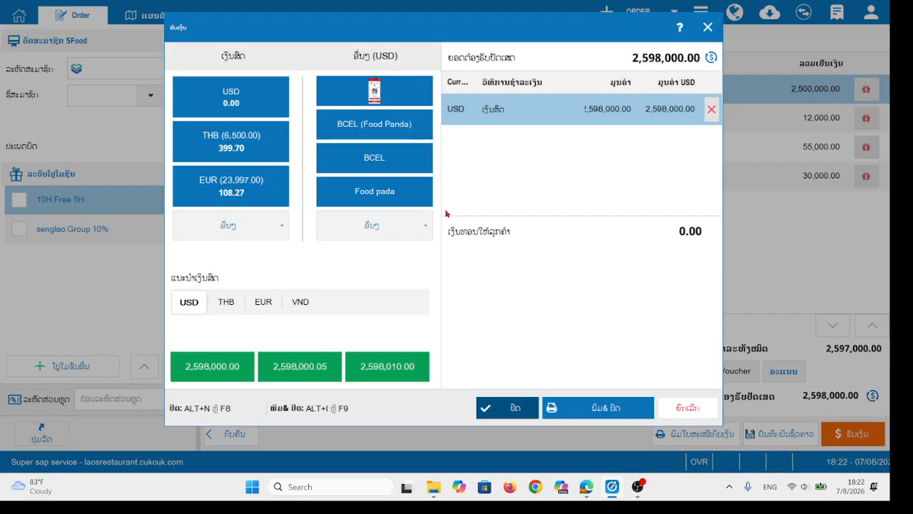
click(373, 125)
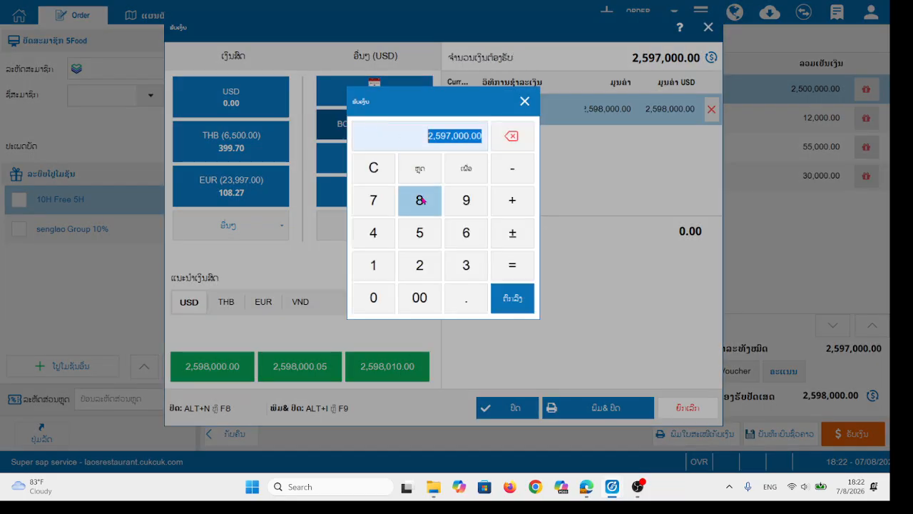
text(200,000)
click(508, 302)
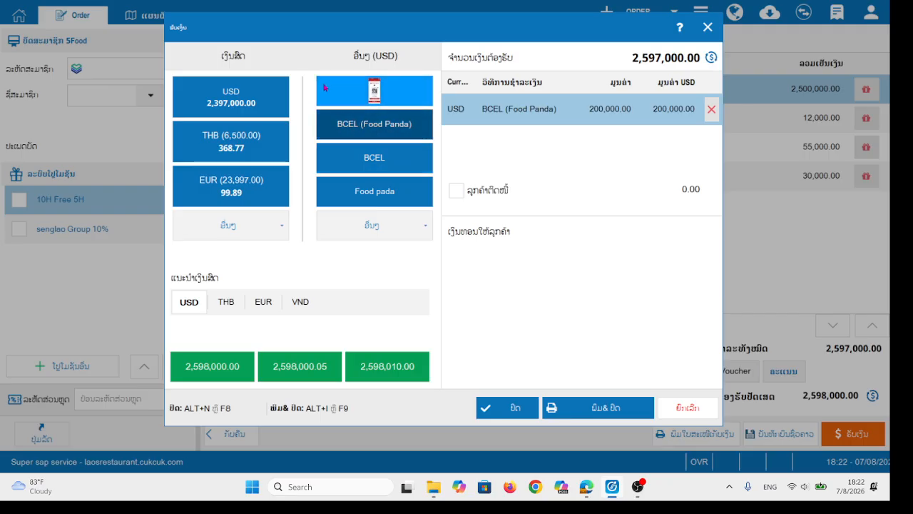
Record a USD cash payment of 1,000,000 towards the A13 bill
click(269, 111)
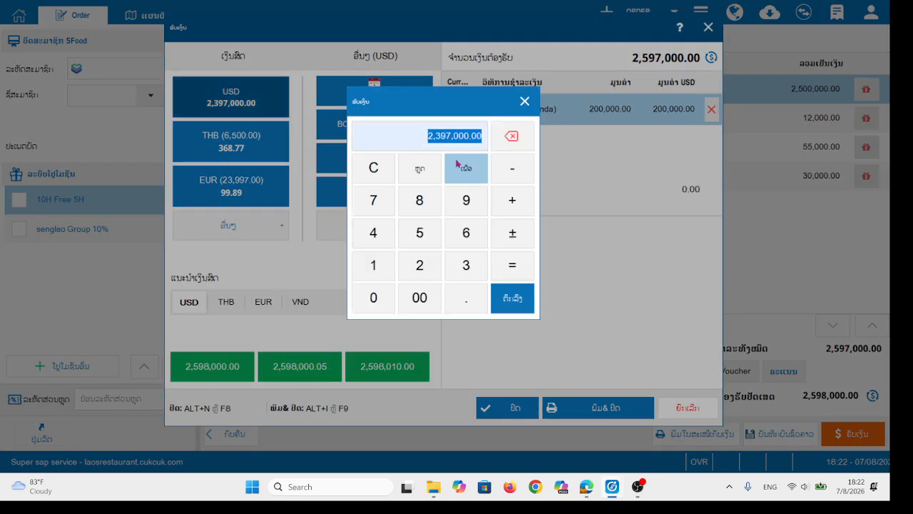
text(2)
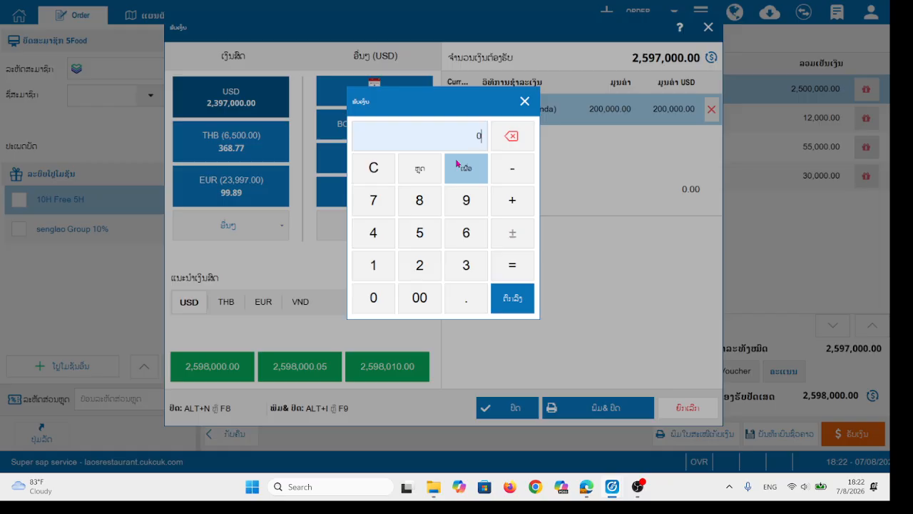
key(BackSpace)
text(1000000)
click(508, 294)
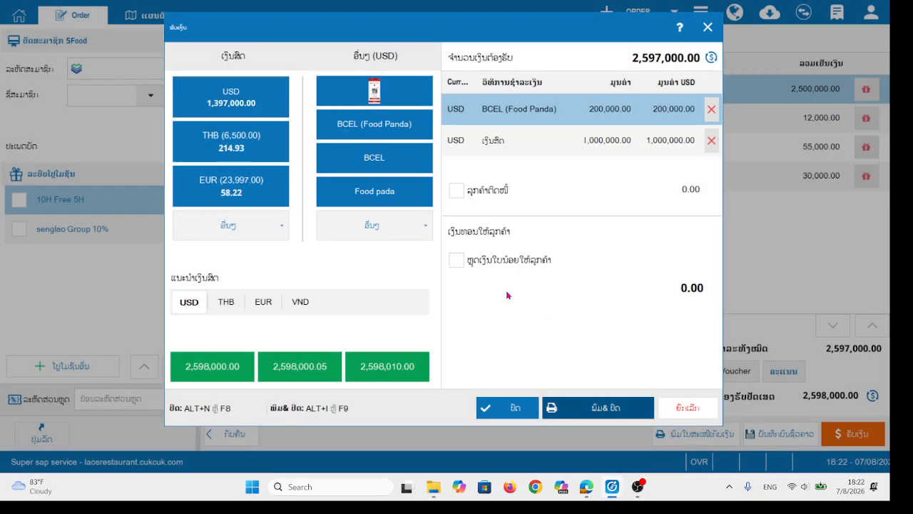
Record the remaining balance as USD cash and close the A13 bill without printing it
click(225, 102)
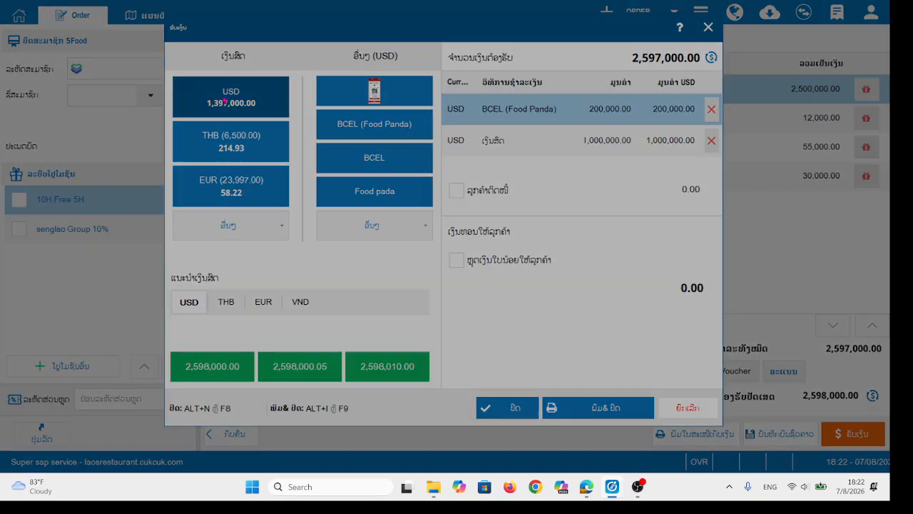
click(504, 299)
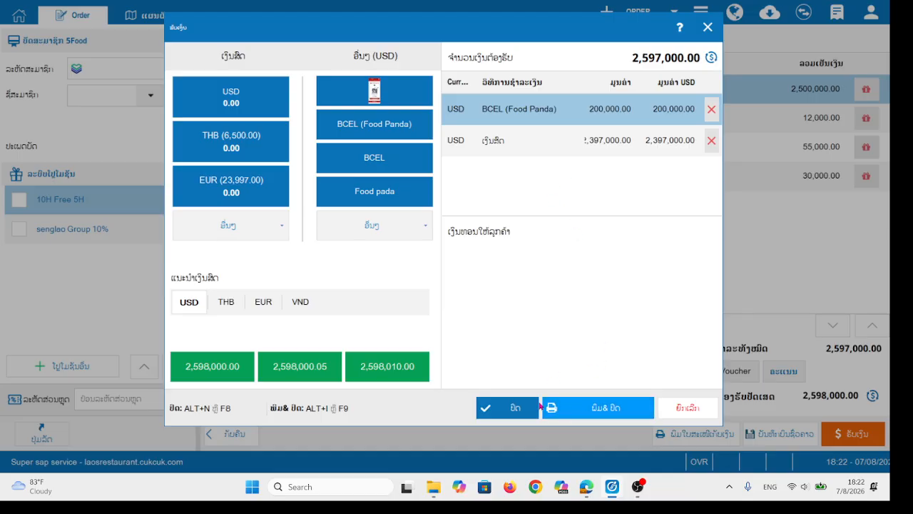
click(501, 405)
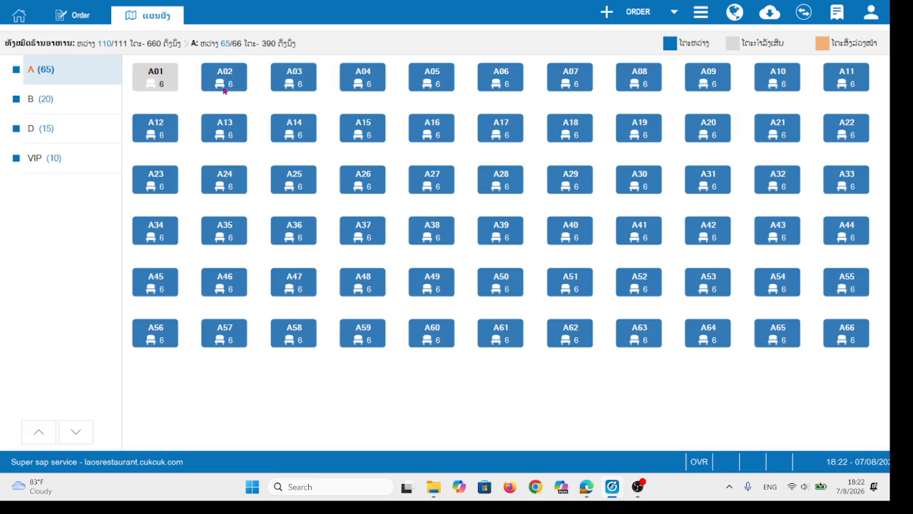
Open the shift activity report and display its sales by item
click(699, 16)
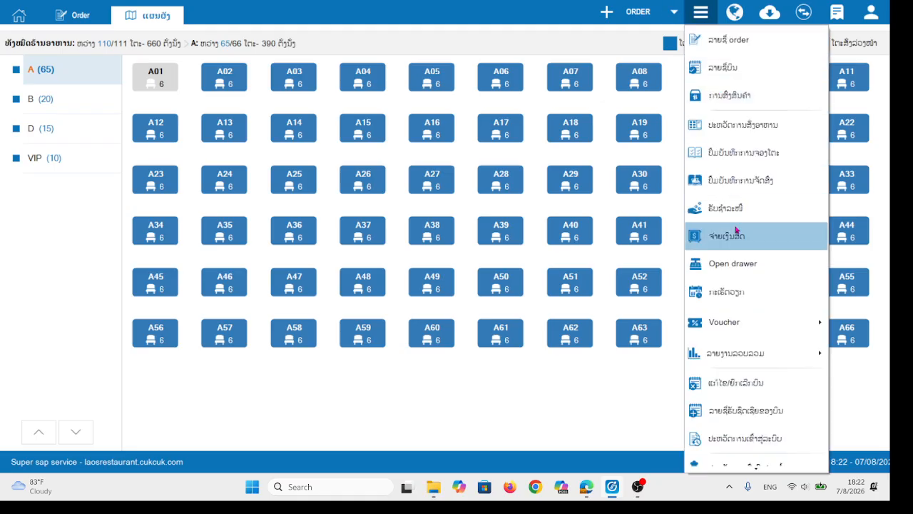
mouse_move(748, 356)
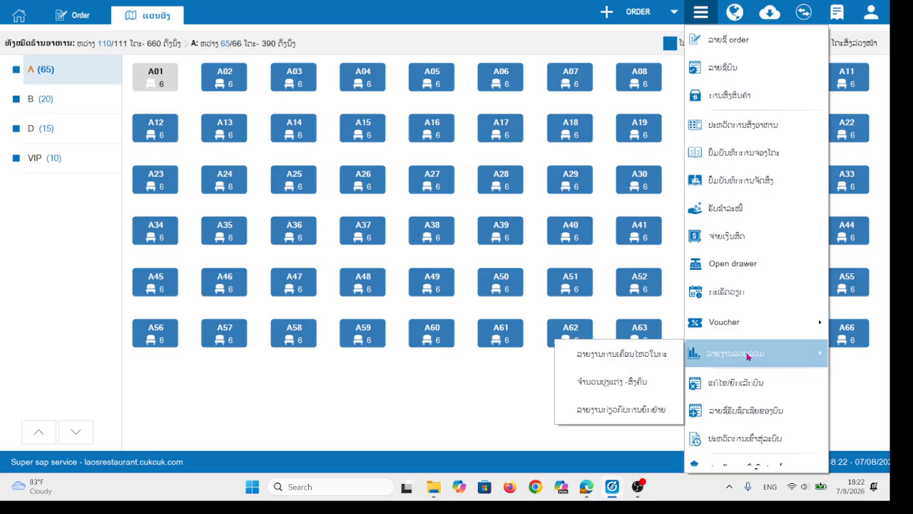
click(630, 356)
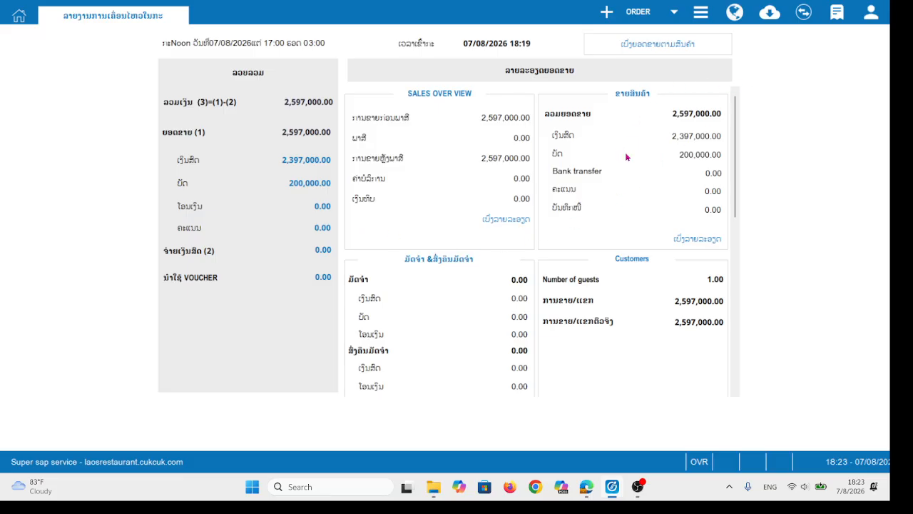
click(656, 48)
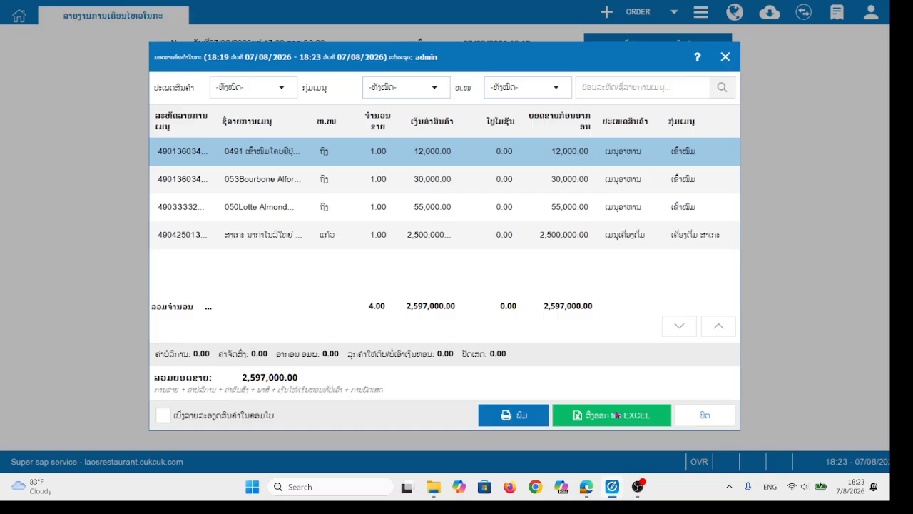
Print the shift's item sales list to 111.pdf on the Desktop, replacing the existing file
click(509, 418)
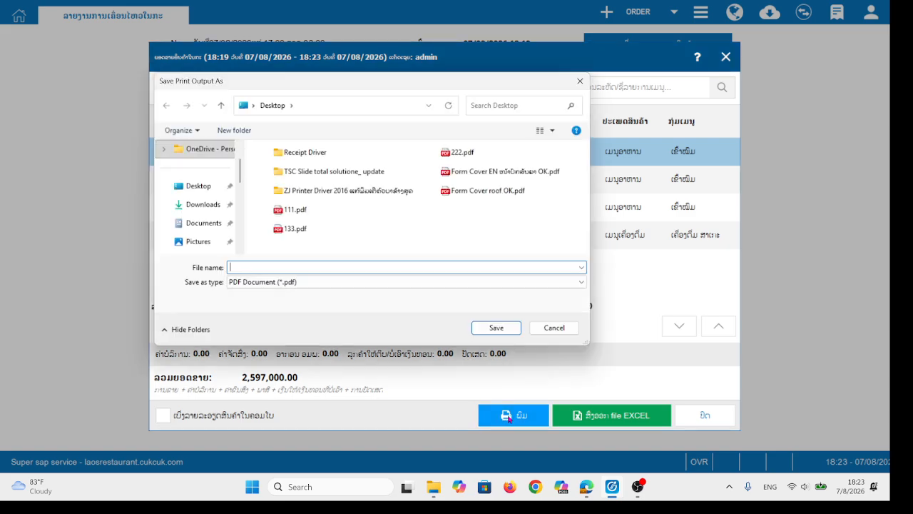
click(203, 185)
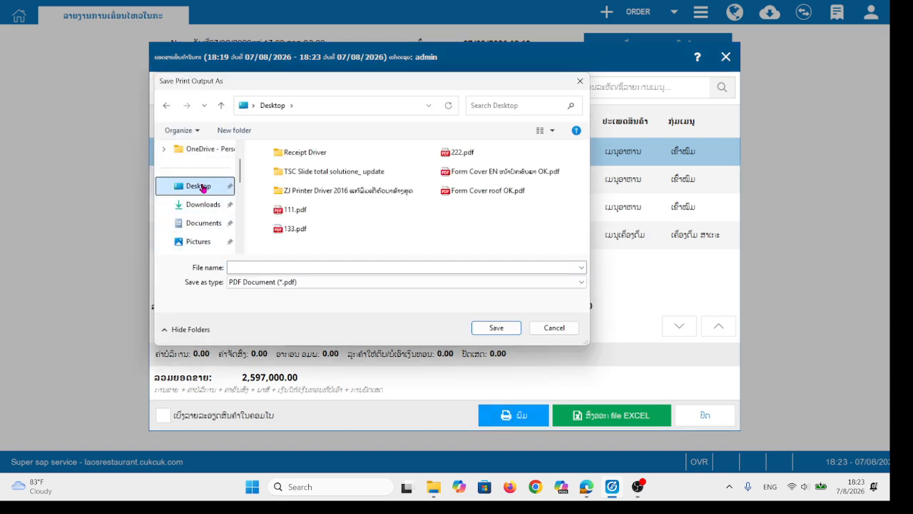
click(291, 211)
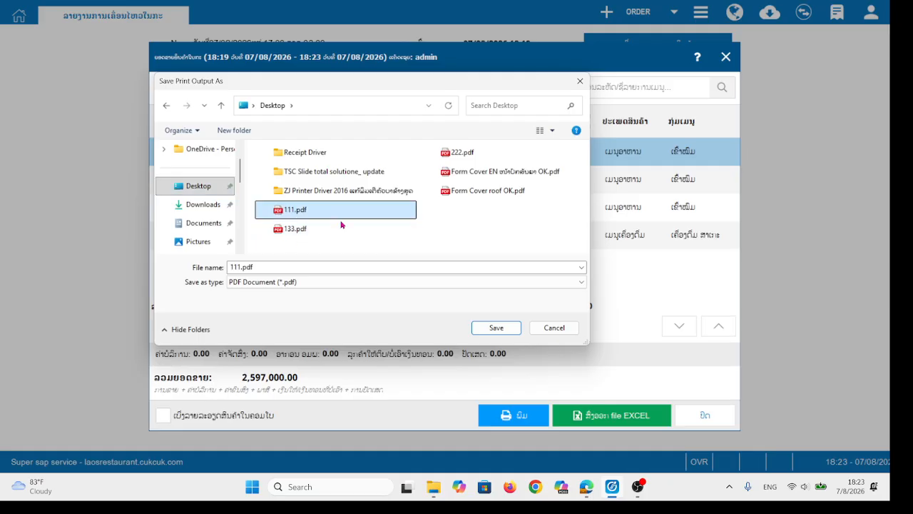
click(494, 329)
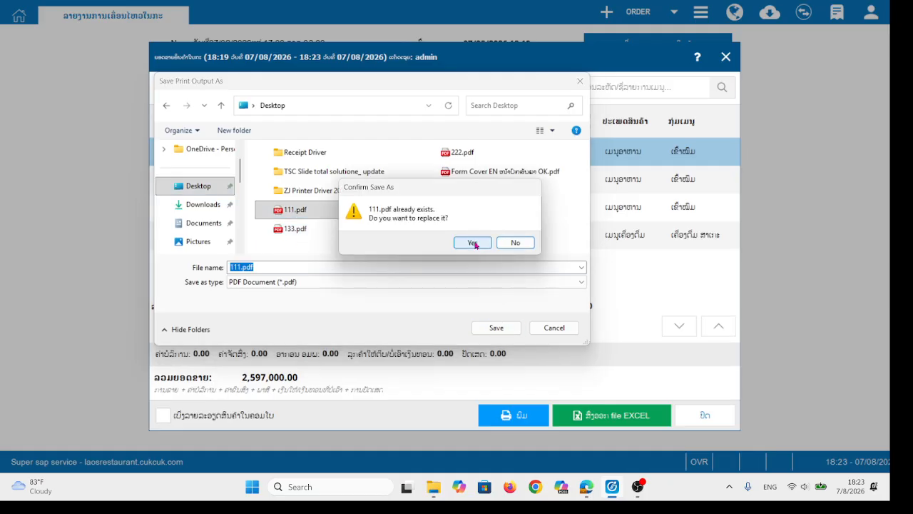
click(476, 245)
Open 111.pdf from the desktop to check the printed item sales, and close the 133.pdf and 111.pdf tabs
key(super+d)
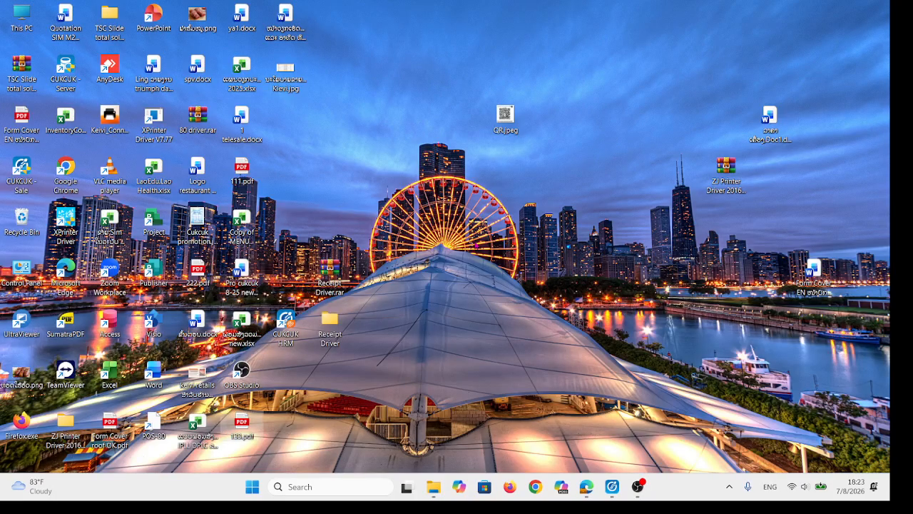
double_click(237, 172)
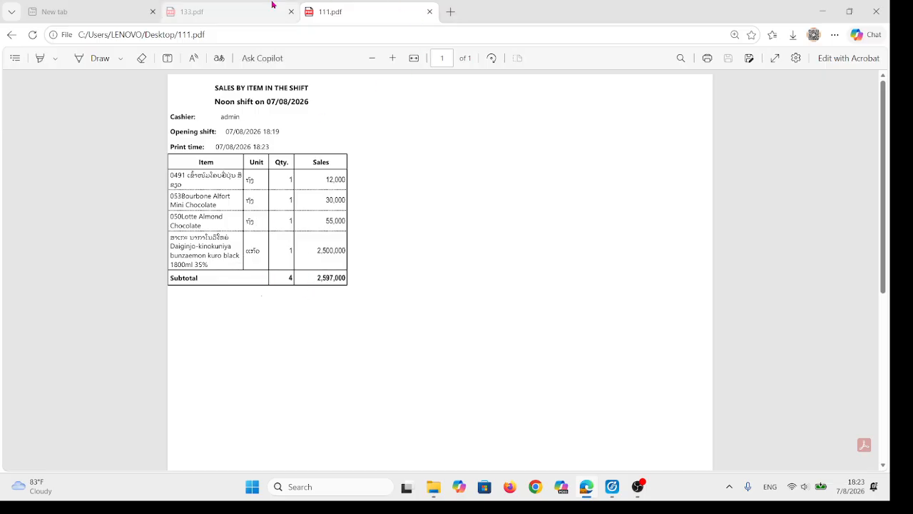
click(292, 12)
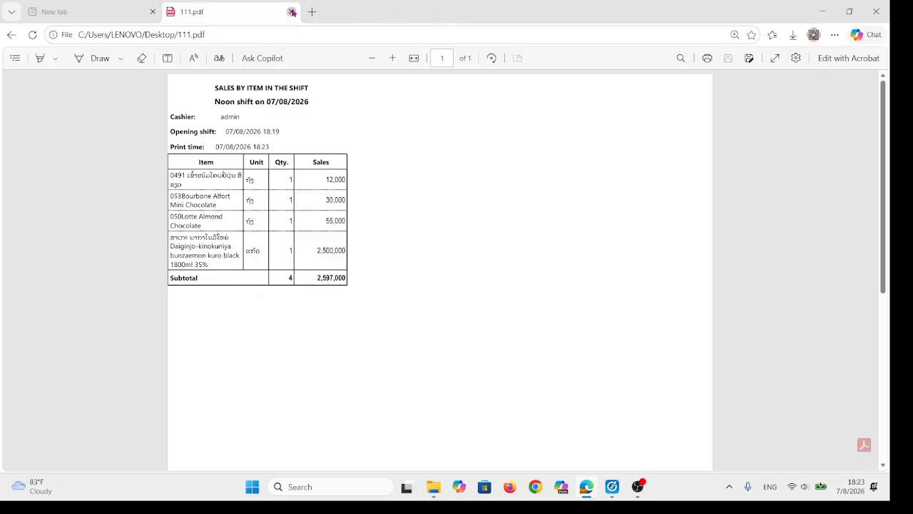
click(292, 12)
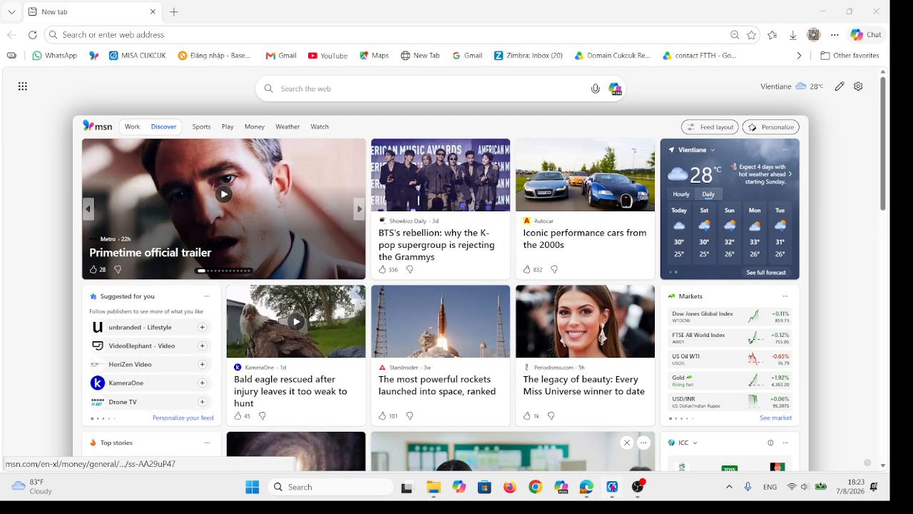
Switch back to CUKCUK and export the shift's item sales to doanh-thu-theo-mat-hang-trong-ca(2).xls in Downloads
click(613, 487)
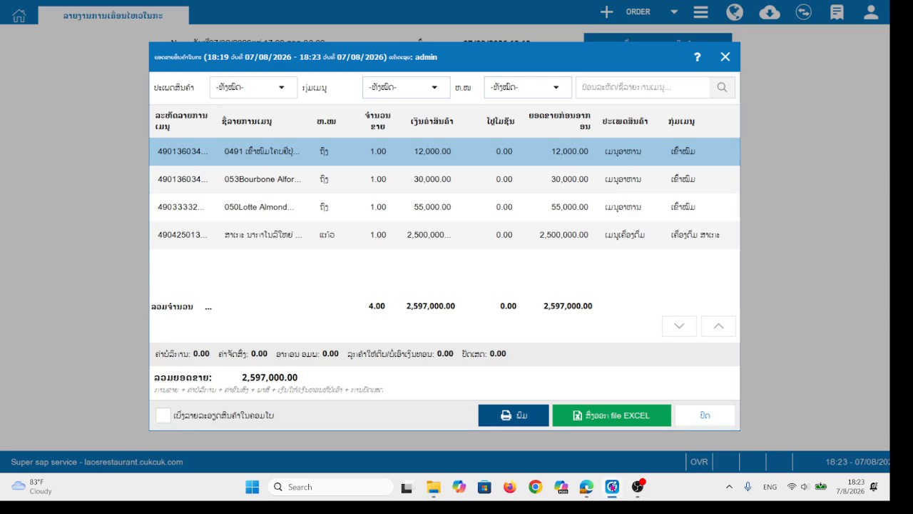
click(601, 416)
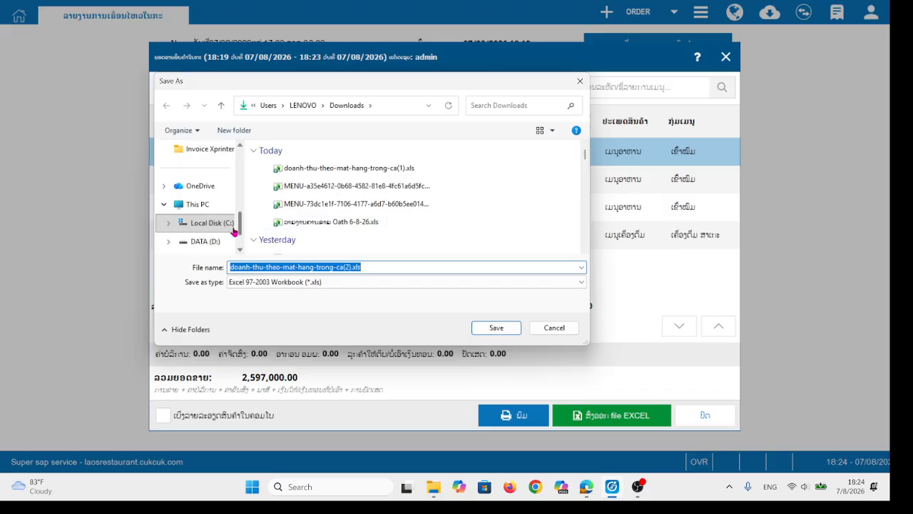
scroll(194, 222, down, 1)
scroll(194, 231, up, 3)
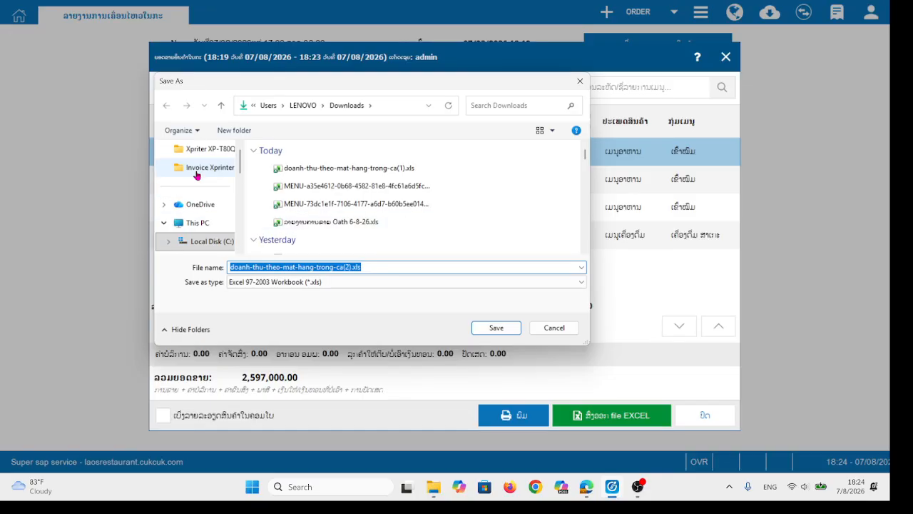
click(202, 250)
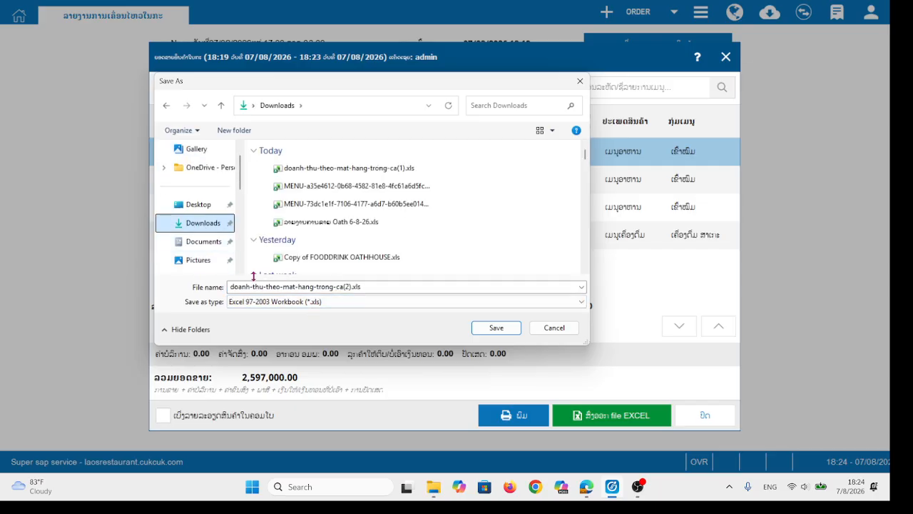
click(492, 328)
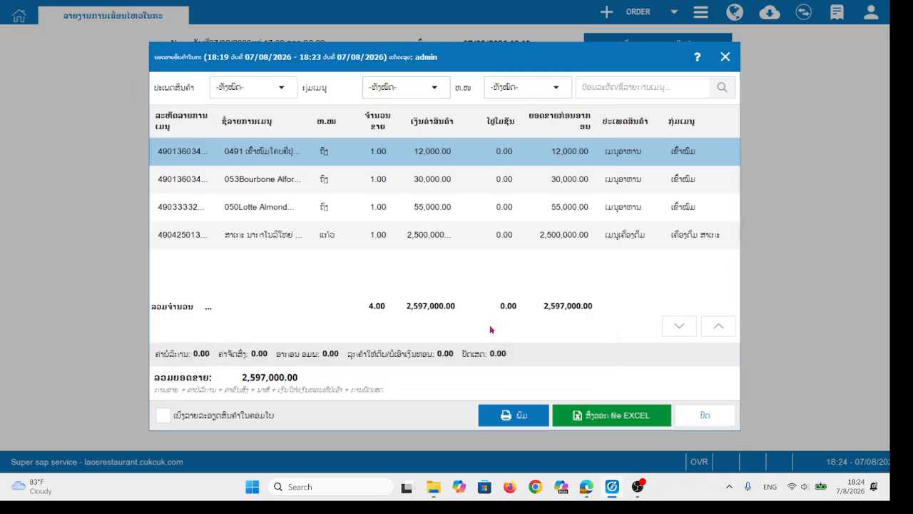
Open the exported workbook in Excel, examine the sales by item table across its columns and rows, and close it
click(414, 263)
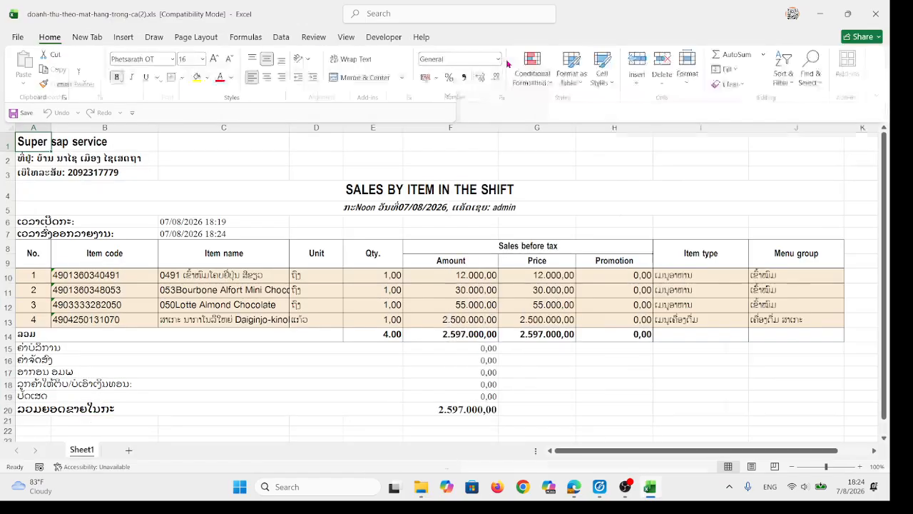
click(507, 60)
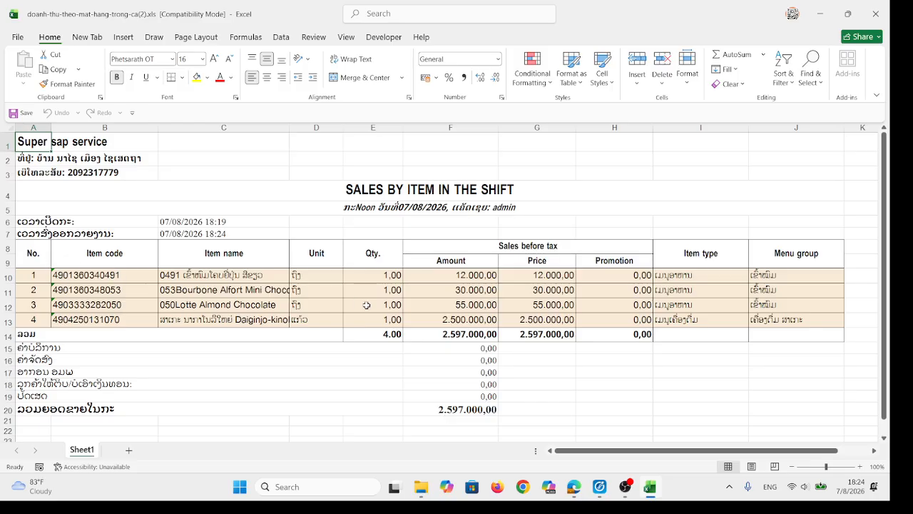
scroll(364, 304, right, 3)
scroll(366, 305, left, 3)
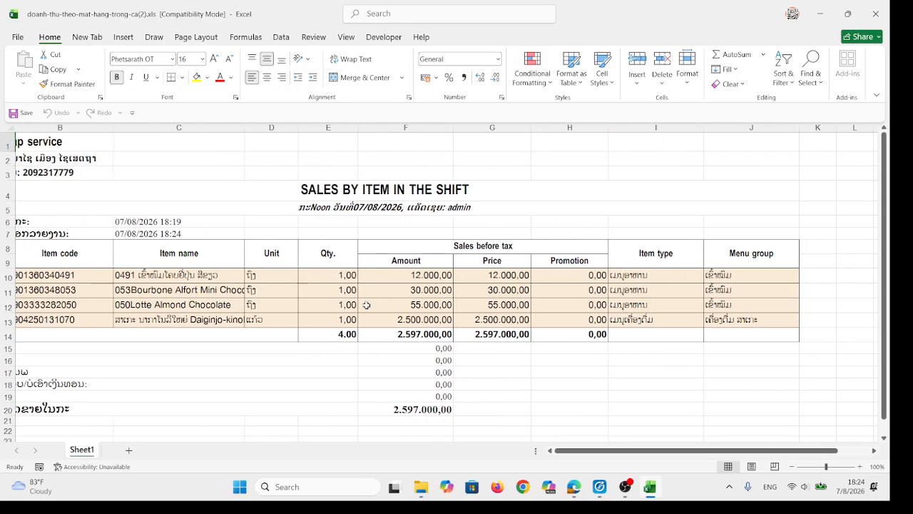
scroll(366, 305, down, 2)
scroll(366, 305, up, 2)
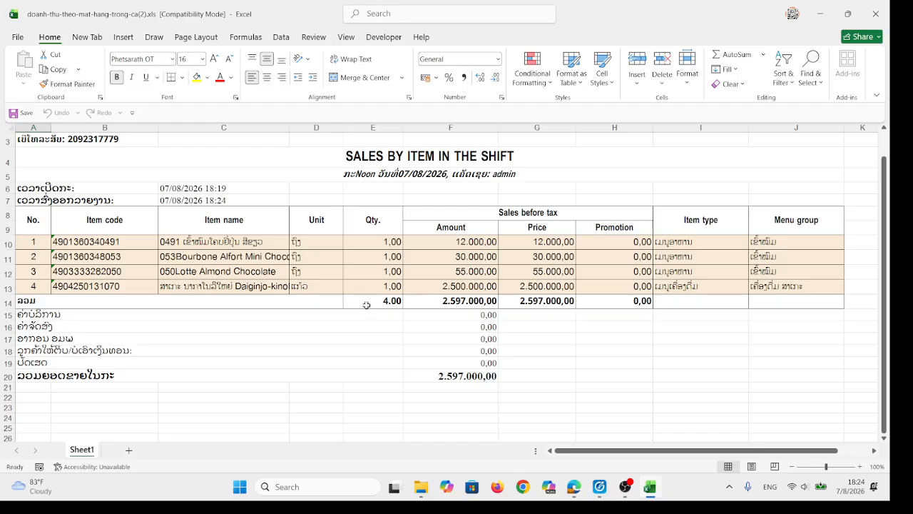
scroll(427, 295, right, 1)
scroll(427, 296, up, 1)
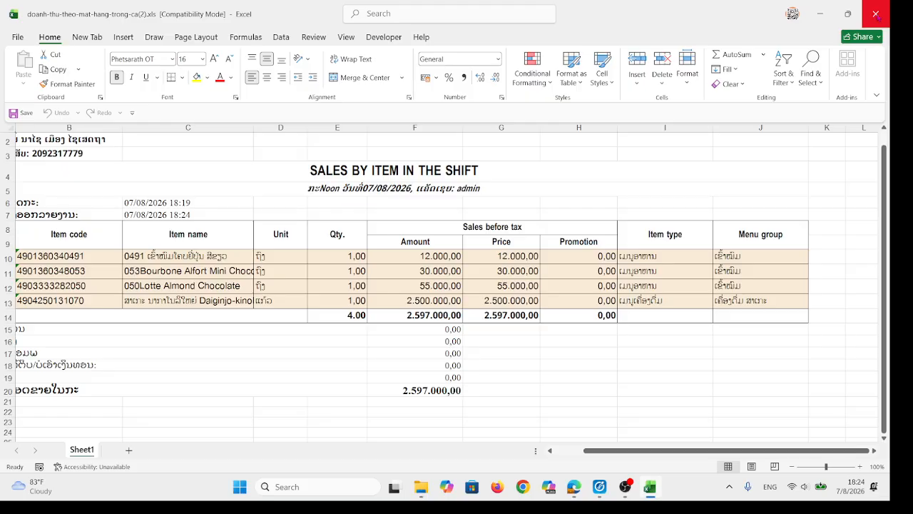
click(876, 14)
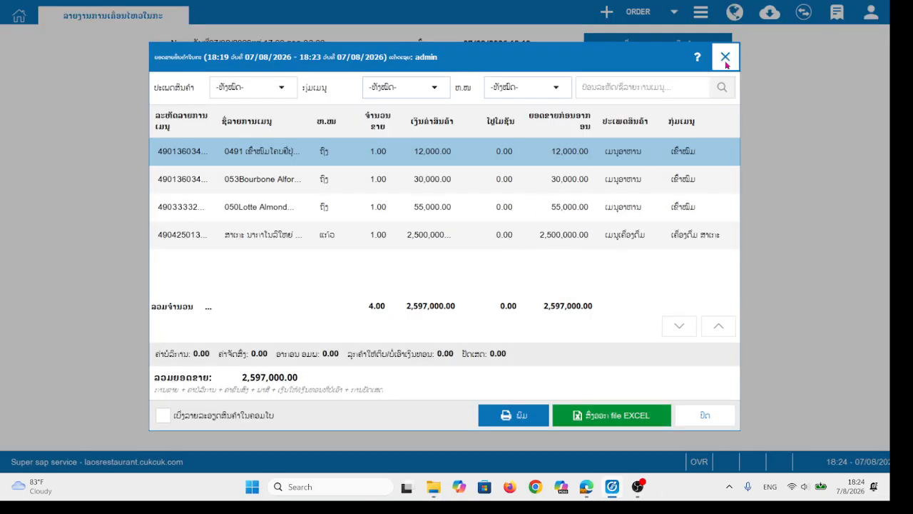
Close the item sales list, log out choosing to end the current work shift, and review the shift's transaction summary
click(707, 416)
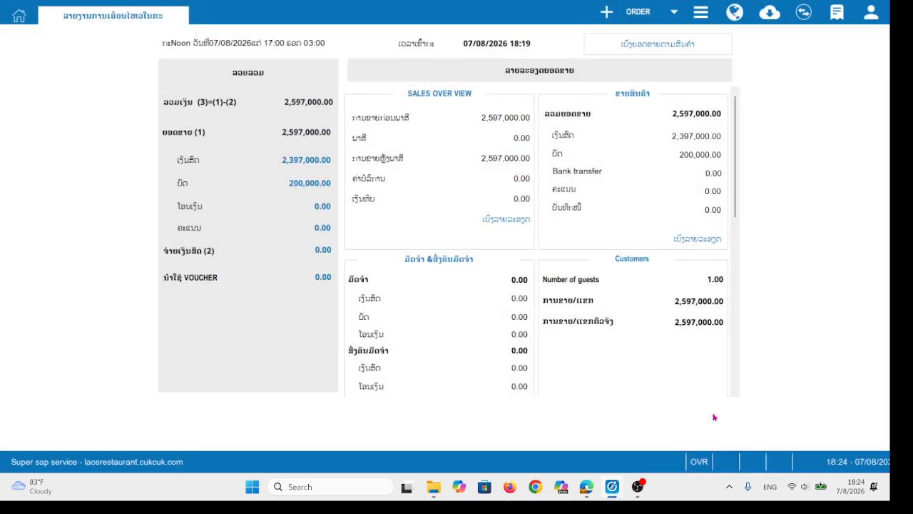
click(872, 14)
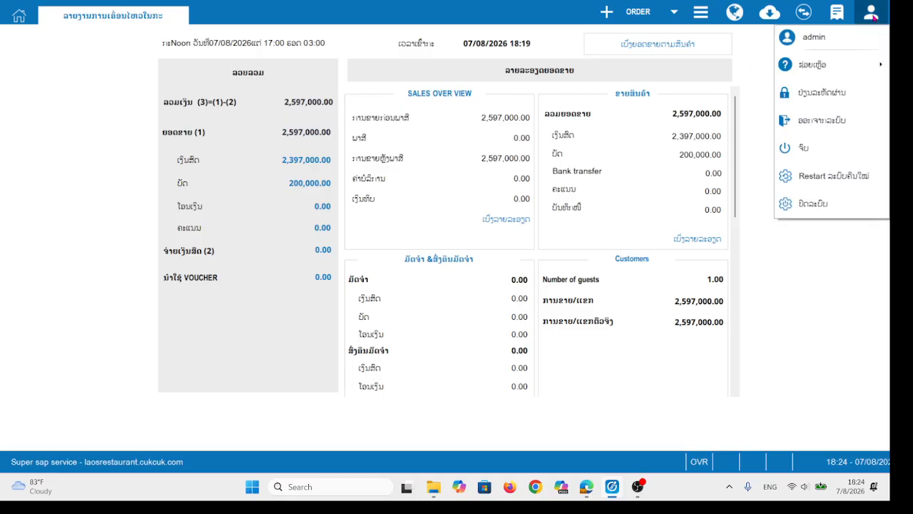
click(831, 123)
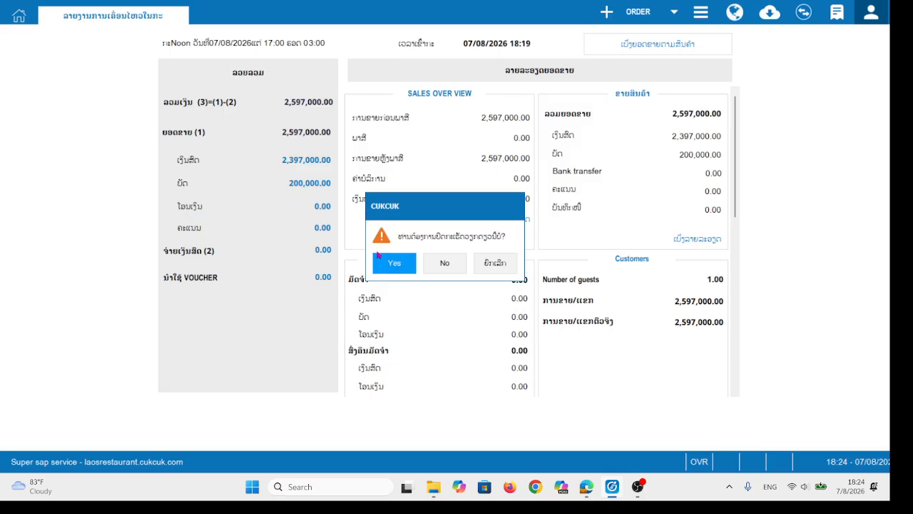
click(391, 270)
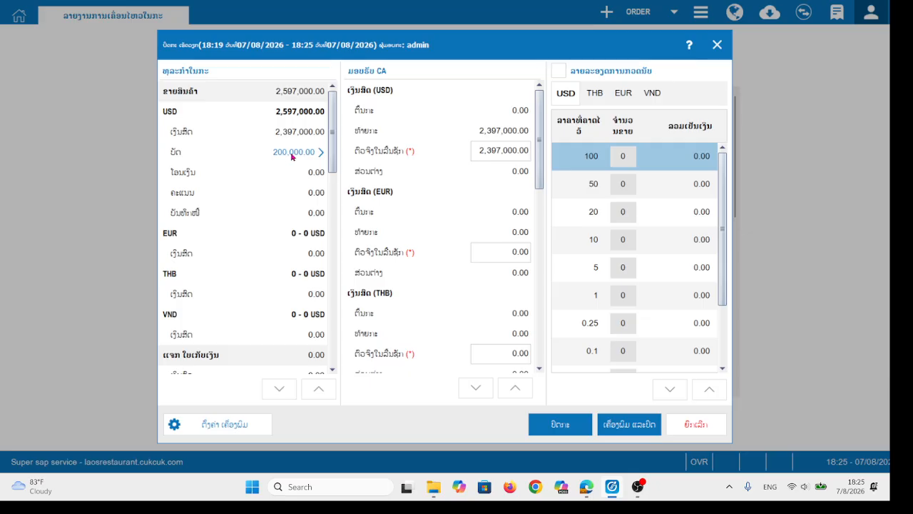
scroll(289, 264, down, 10)
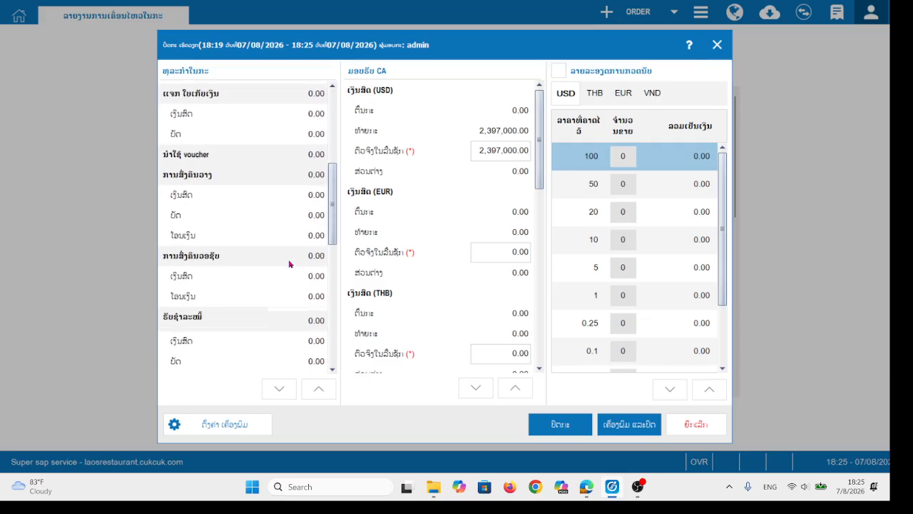
scroll(289, 264, up, 5)
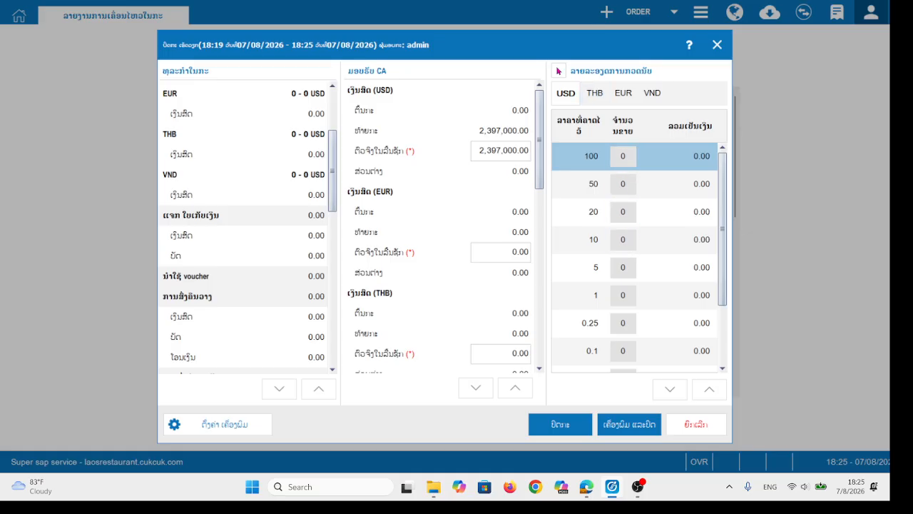
Enable the detailed cash count, enter a quantity of 3 for the 50 USD denomination, and disable the detailed count again
click(558, 72)
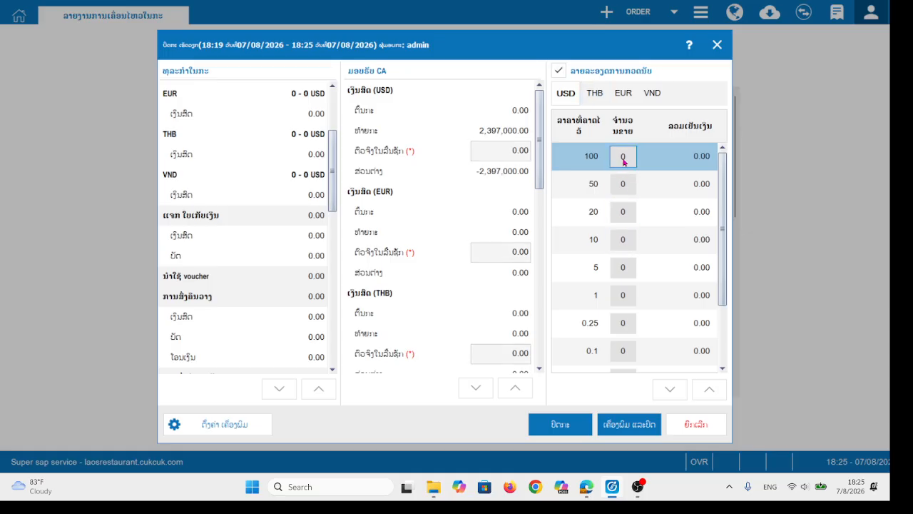
click(616, 193)
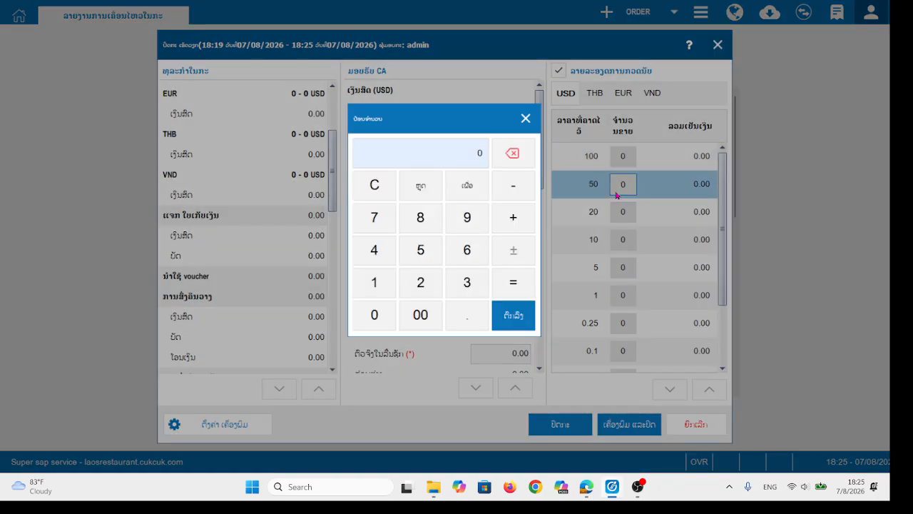
click(465, 281)
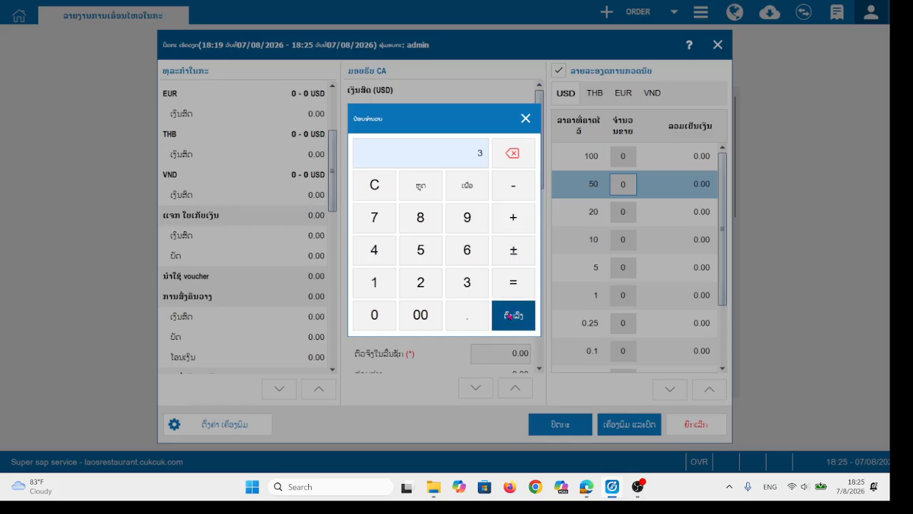
click(511, 314)
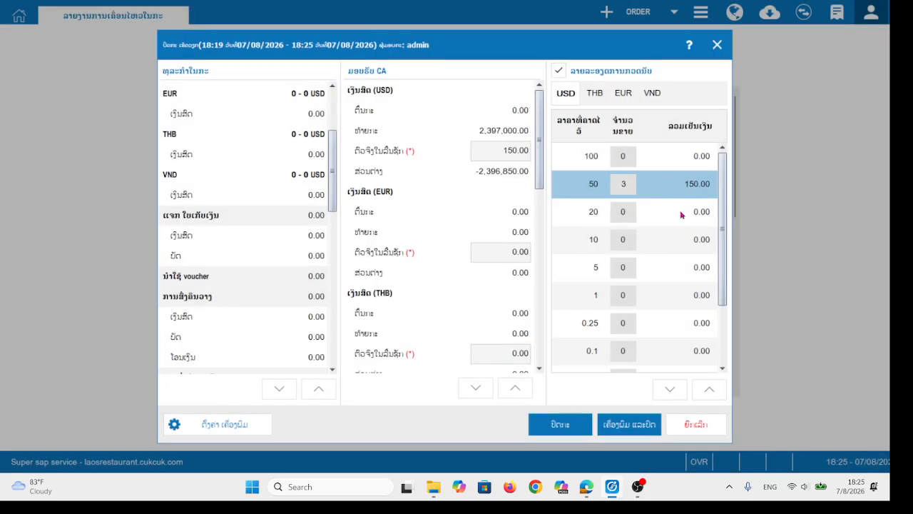
click(558, 71)
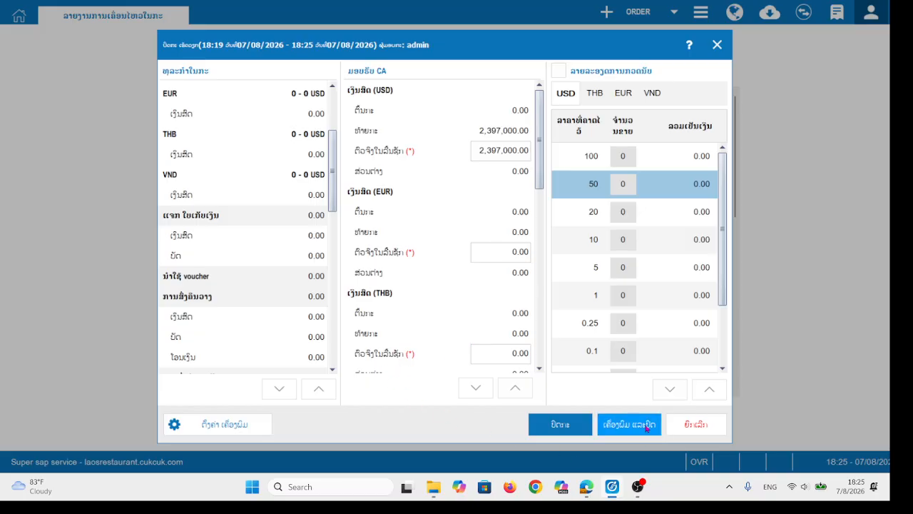
Set the shift-closing printout to include payment details in the shift, in-shift spending, bank card and e-wallet payments, and sales by area
click(222, 423)
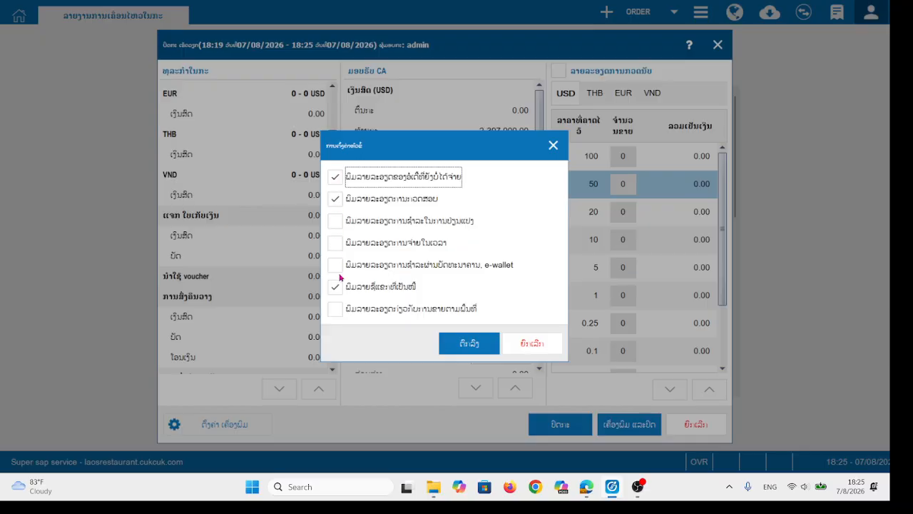
click(339, 222)
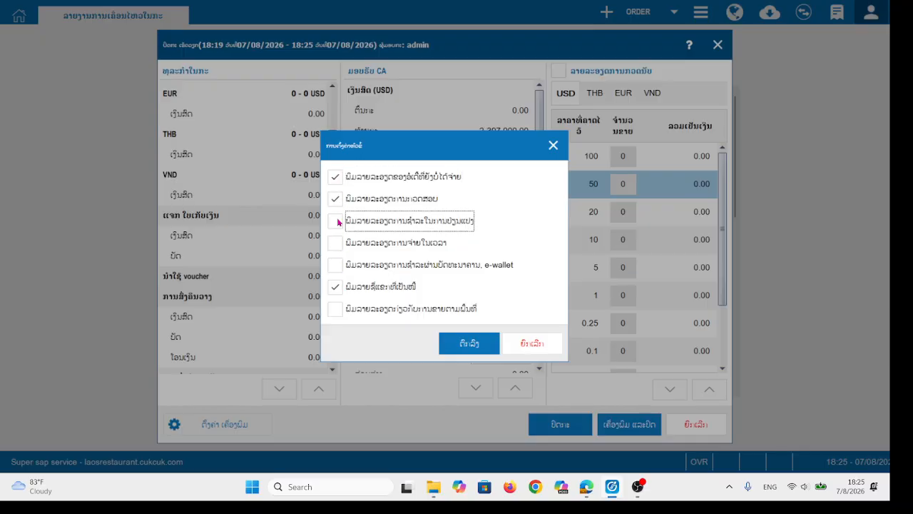
click(338, 243)
click(337, 263)
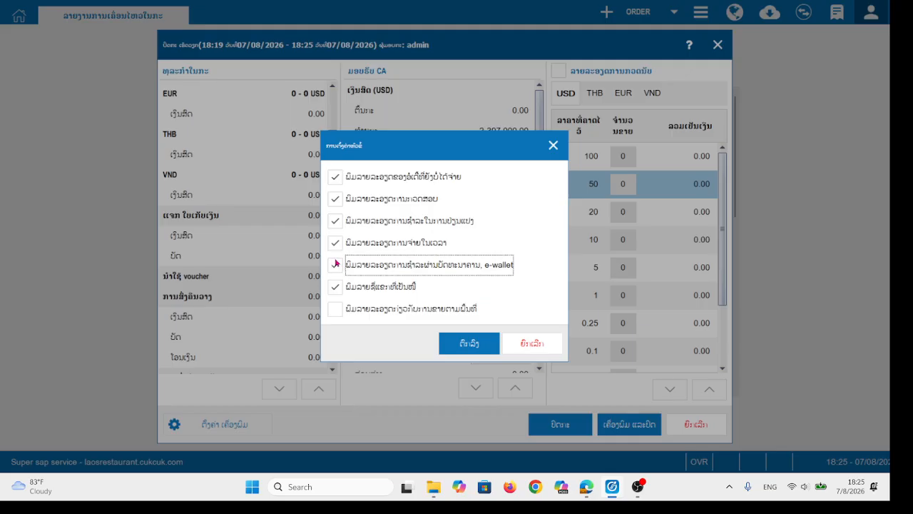
click(334, 311)
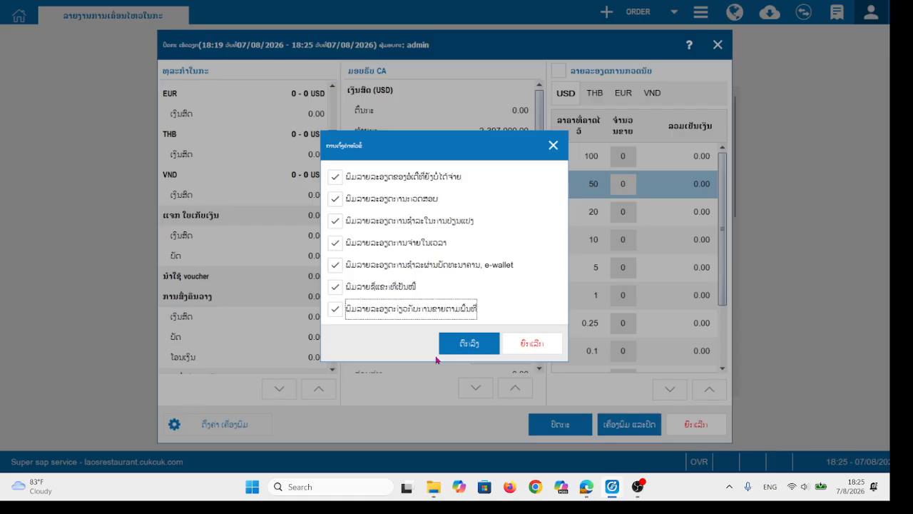
click(467, 344)
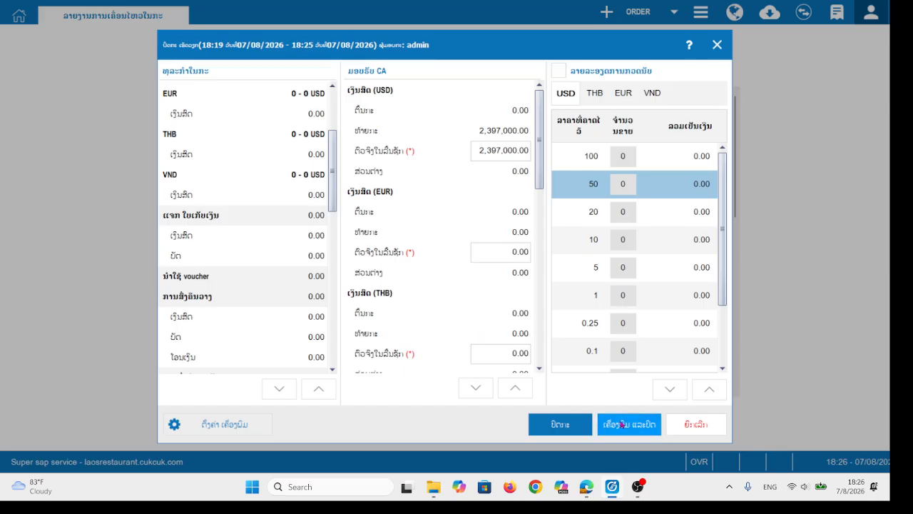
Close the shift with printing and save the handover report as 133.pdf on the Desktop, replacing the existing file
click(622, 424)
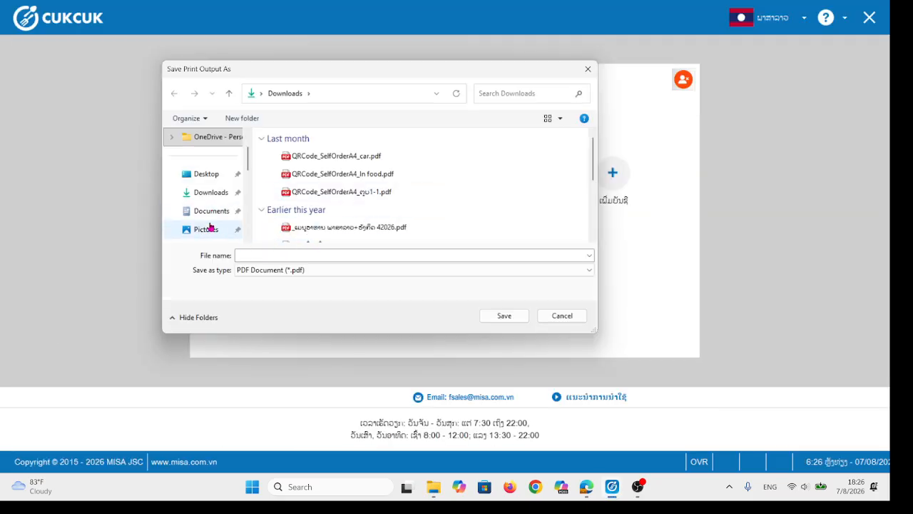
click(212, 177)
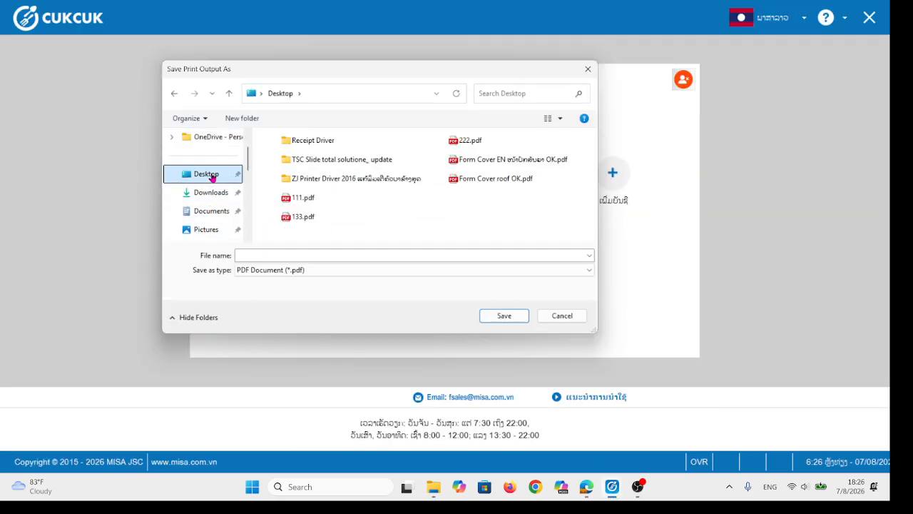
click(300, 217)
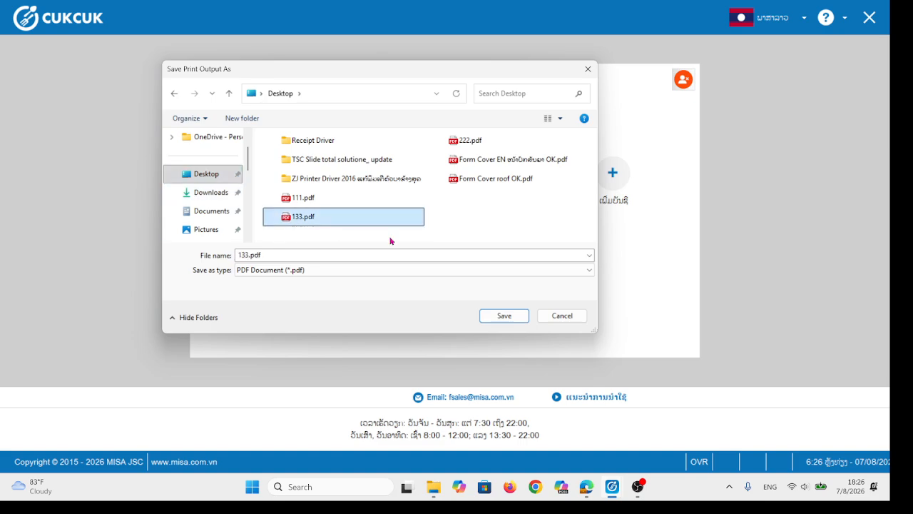
click(504, 314)
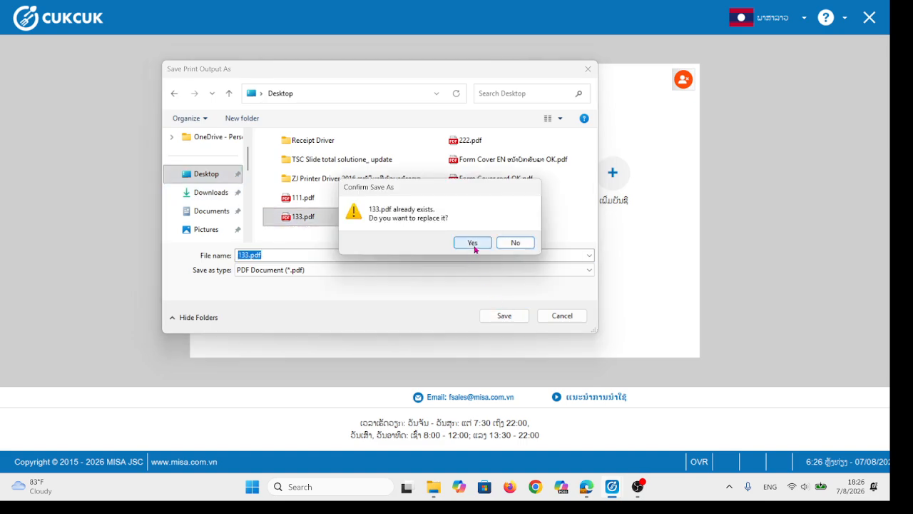
click(474, 244)
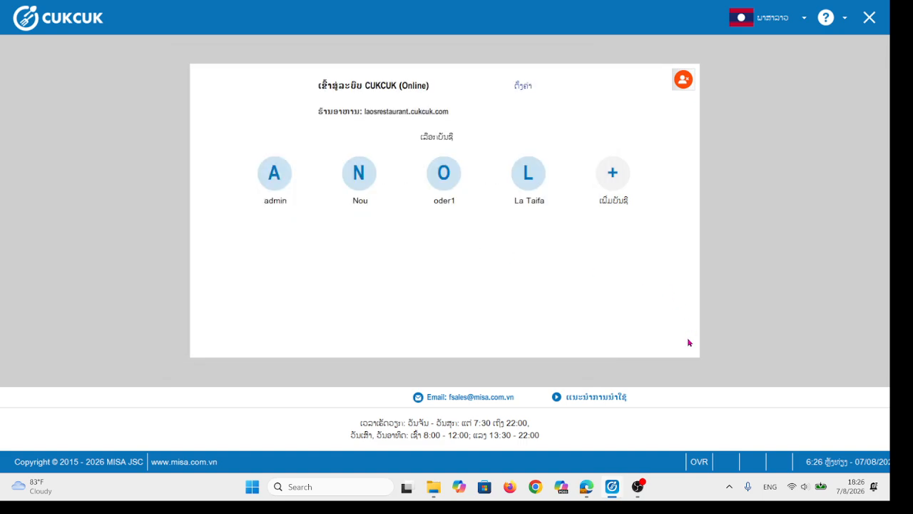
key(super+d)
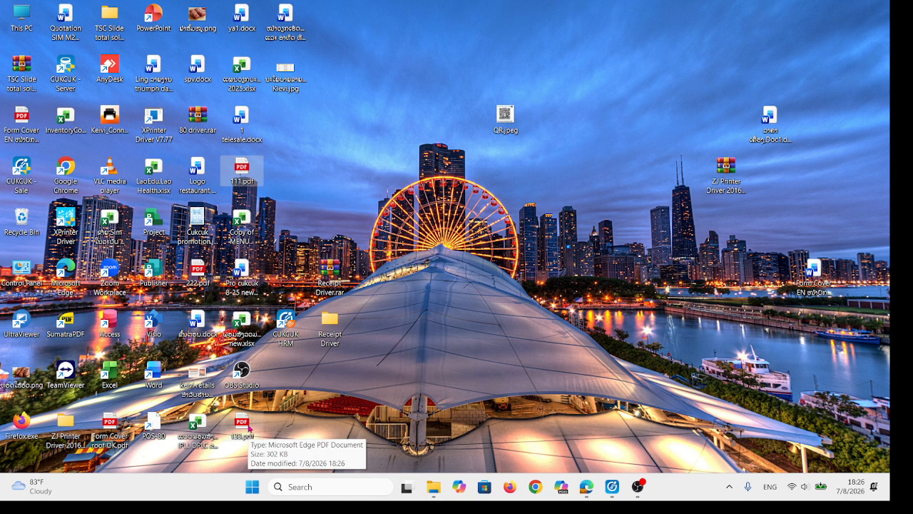
double_click(196, 273)
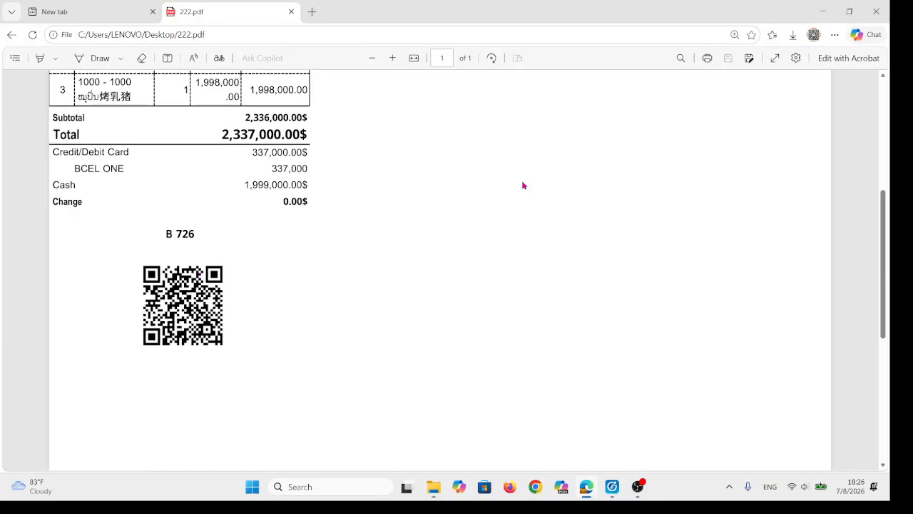
click(290, 11)
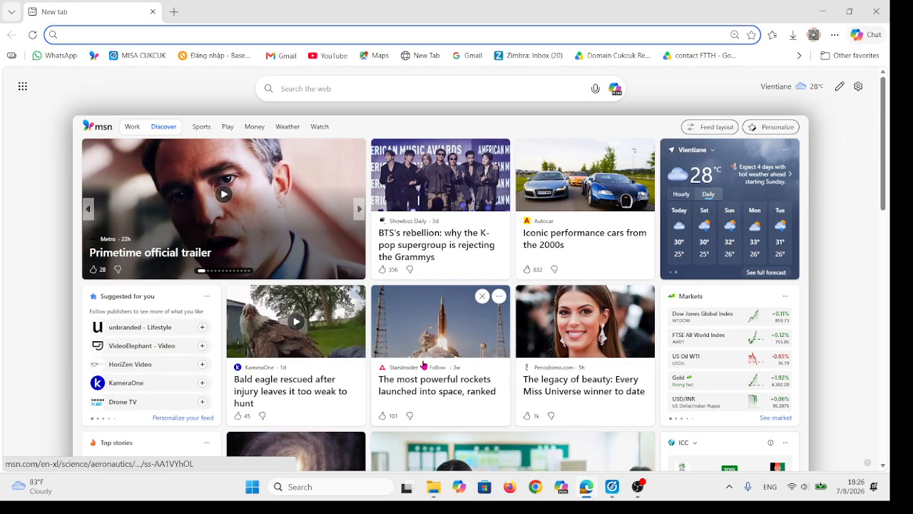
Open 133.pdf from the desktop and examine the printed shift handover report from beginning to end
key(super+d)
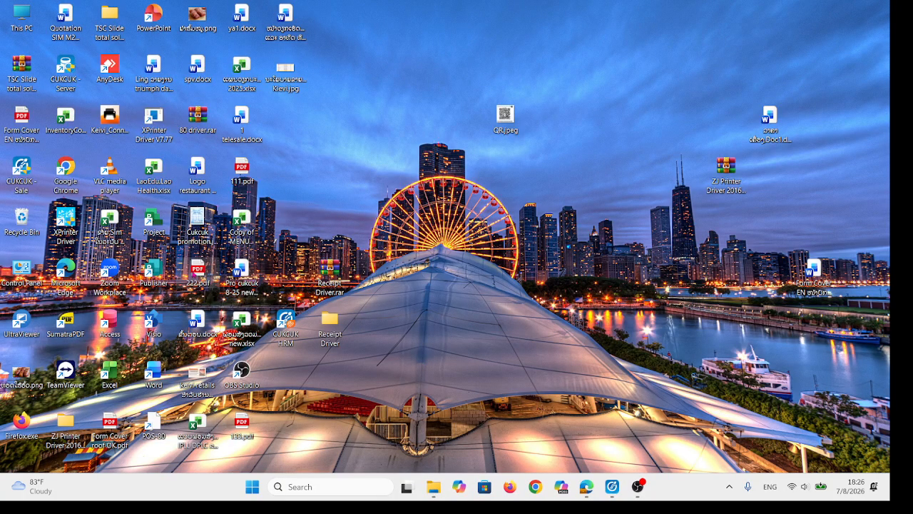
double_click(242, 428)
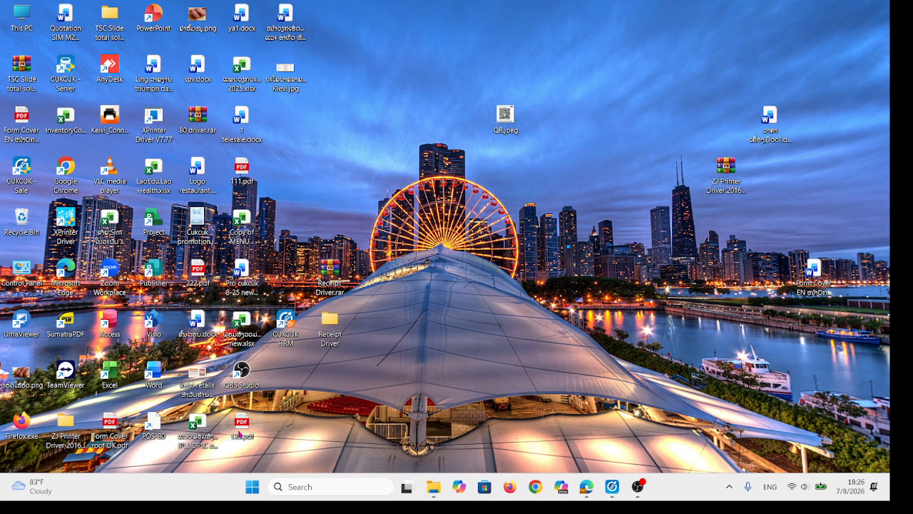
scroll(305, 286, down, 1)
scroll(305, 286, down, 5)
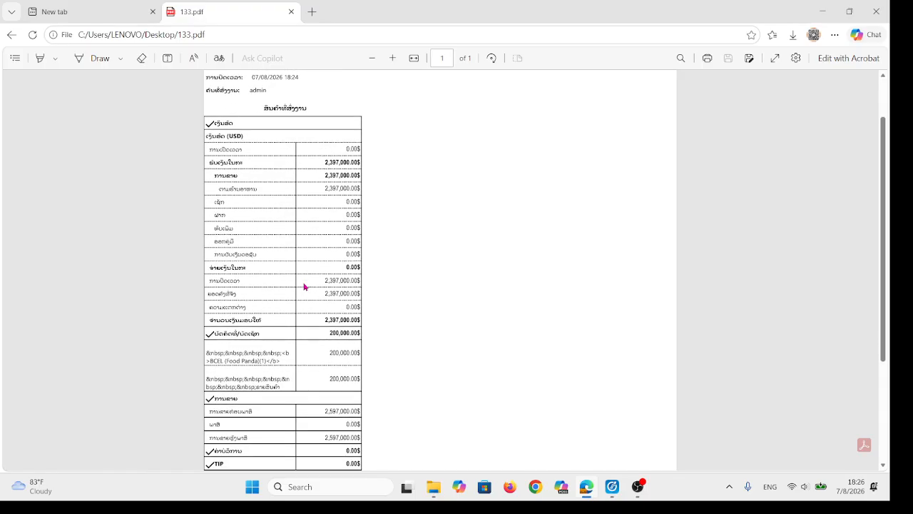
scroll(266, 419, down, 1)
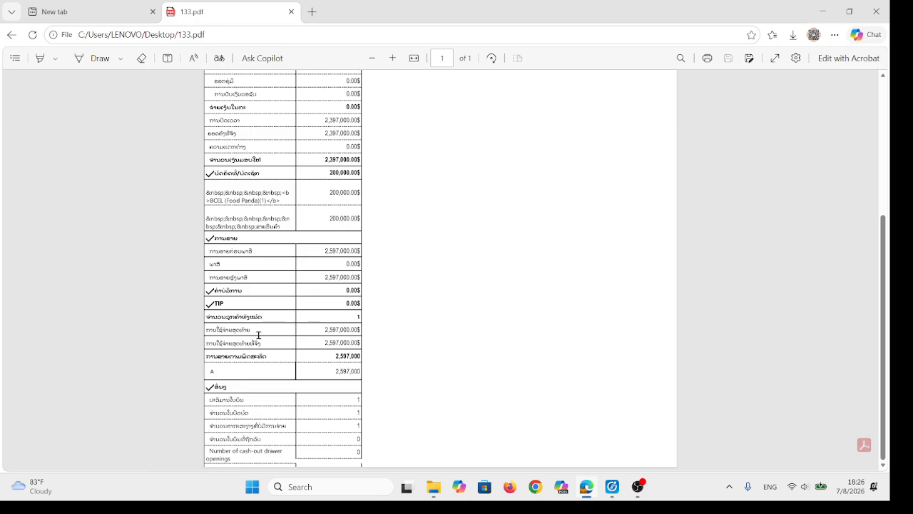
scroll(259, 335, up, 1)
scroll(285, 227, up, 5)
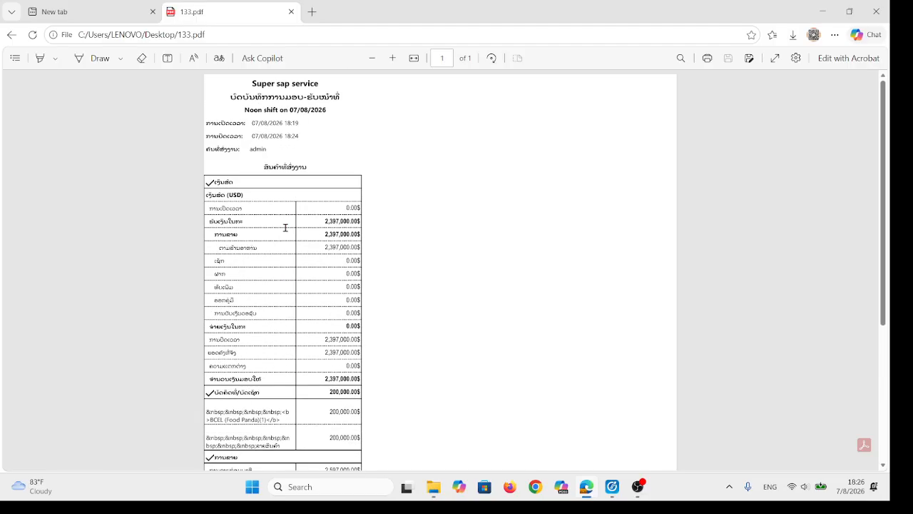